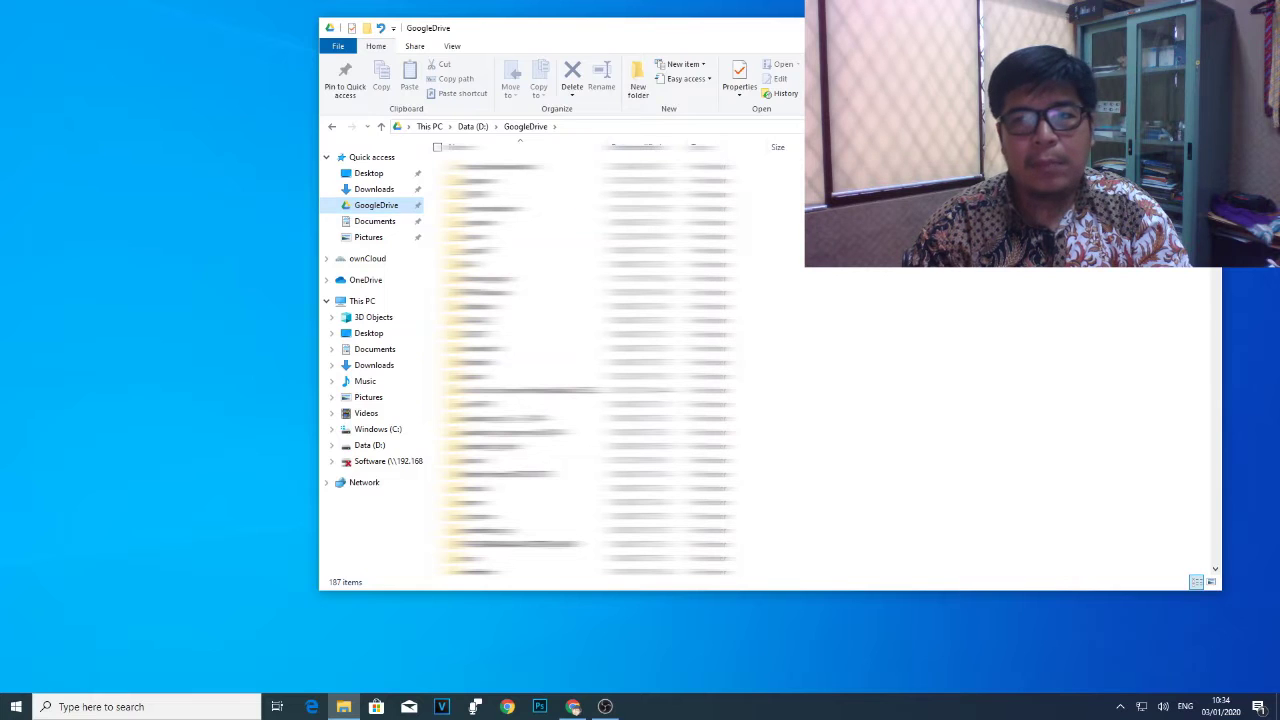
Dismiss the error message and open the Data (D:) drive.
left_click(737, 417)
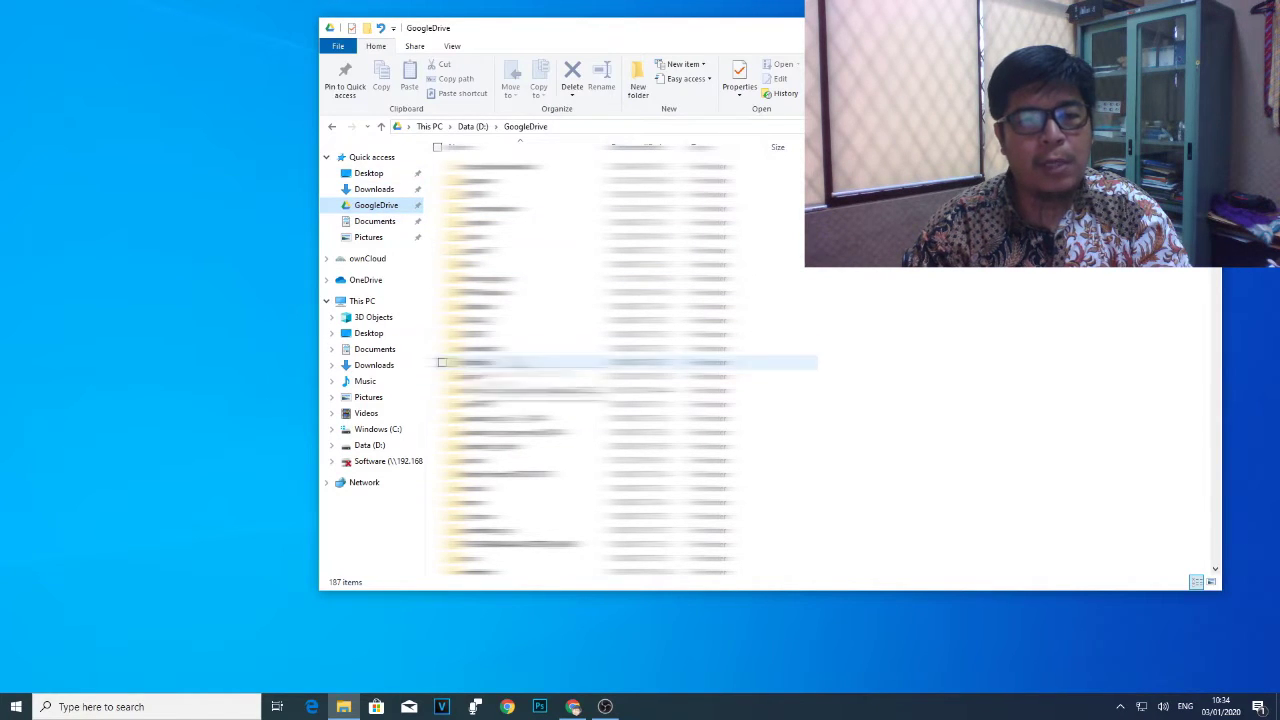
scroll(440, 249, "down", 5)
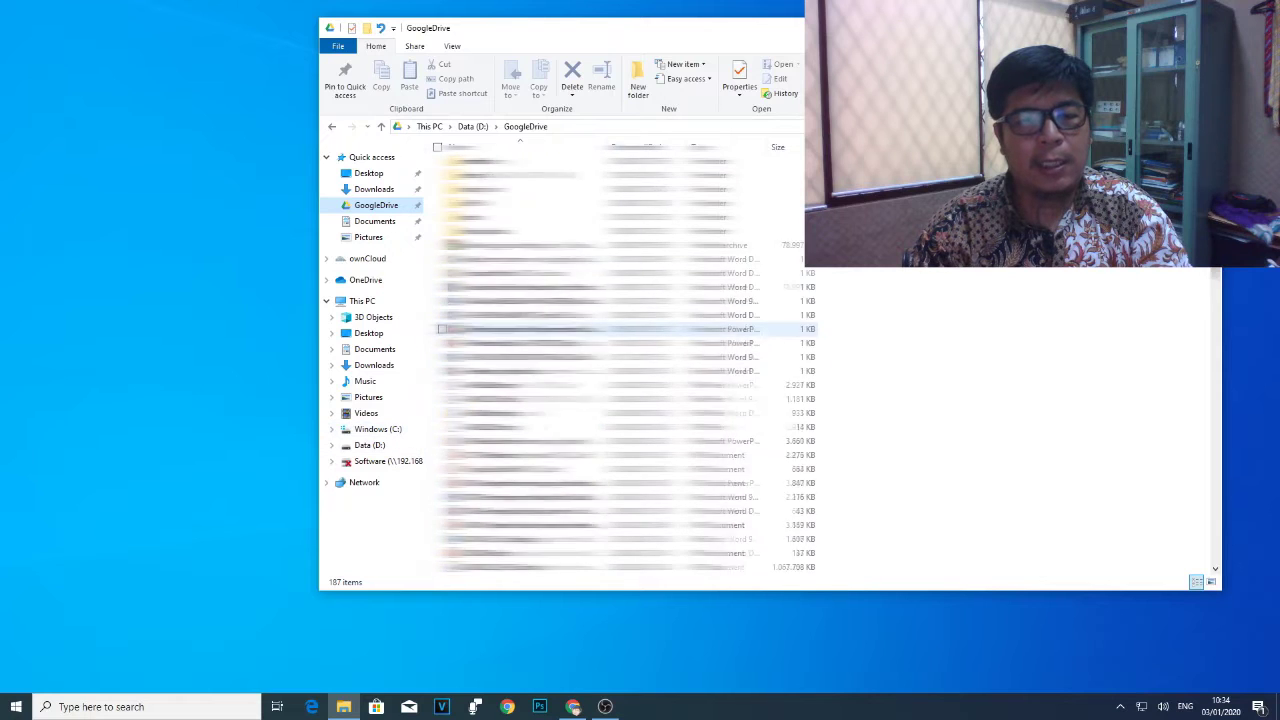
left_click(383, 446)
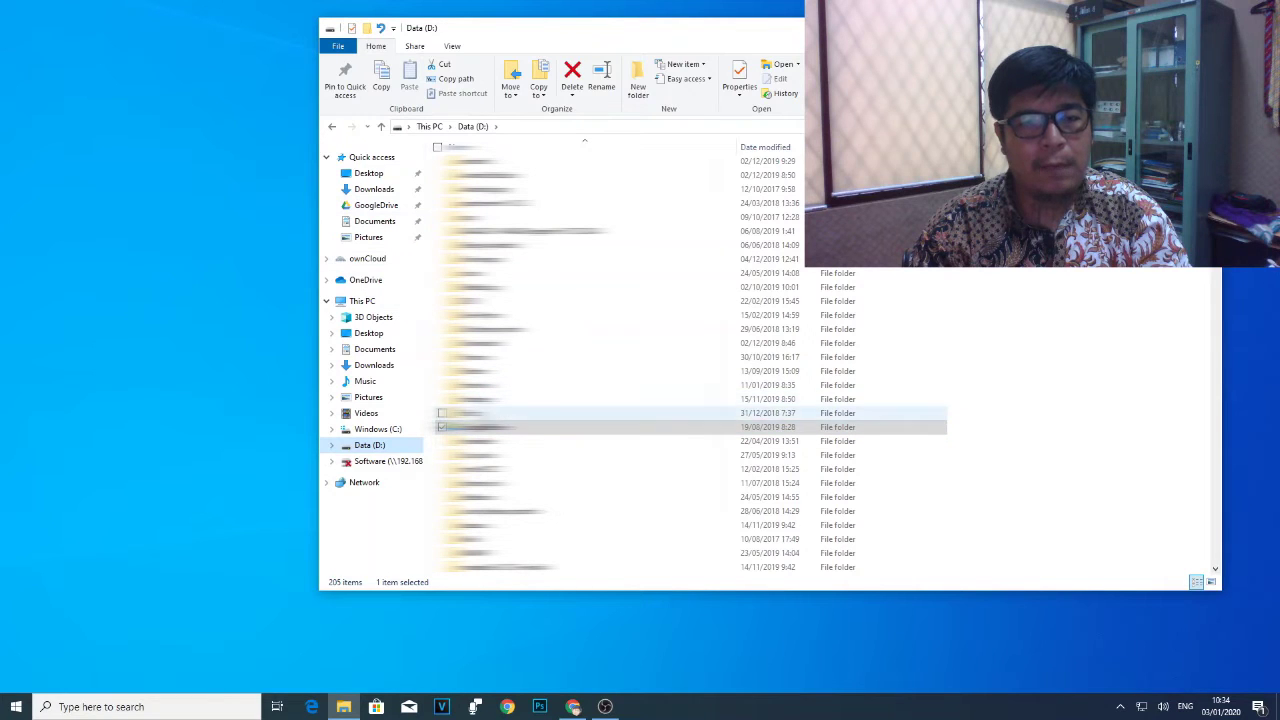
left_click(362, 448)
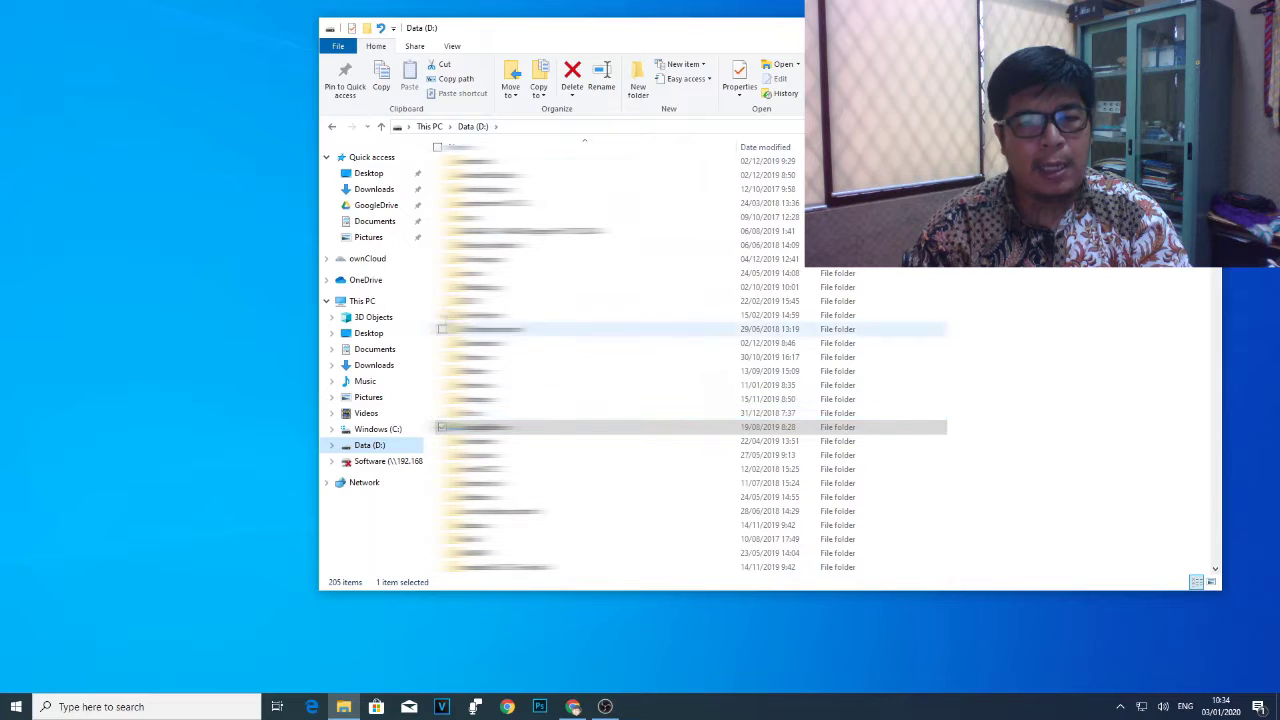
Expand and collapse the Data (D:) folder tree, then minimize File Explorer.
scroll(470, 385, "down", 3)
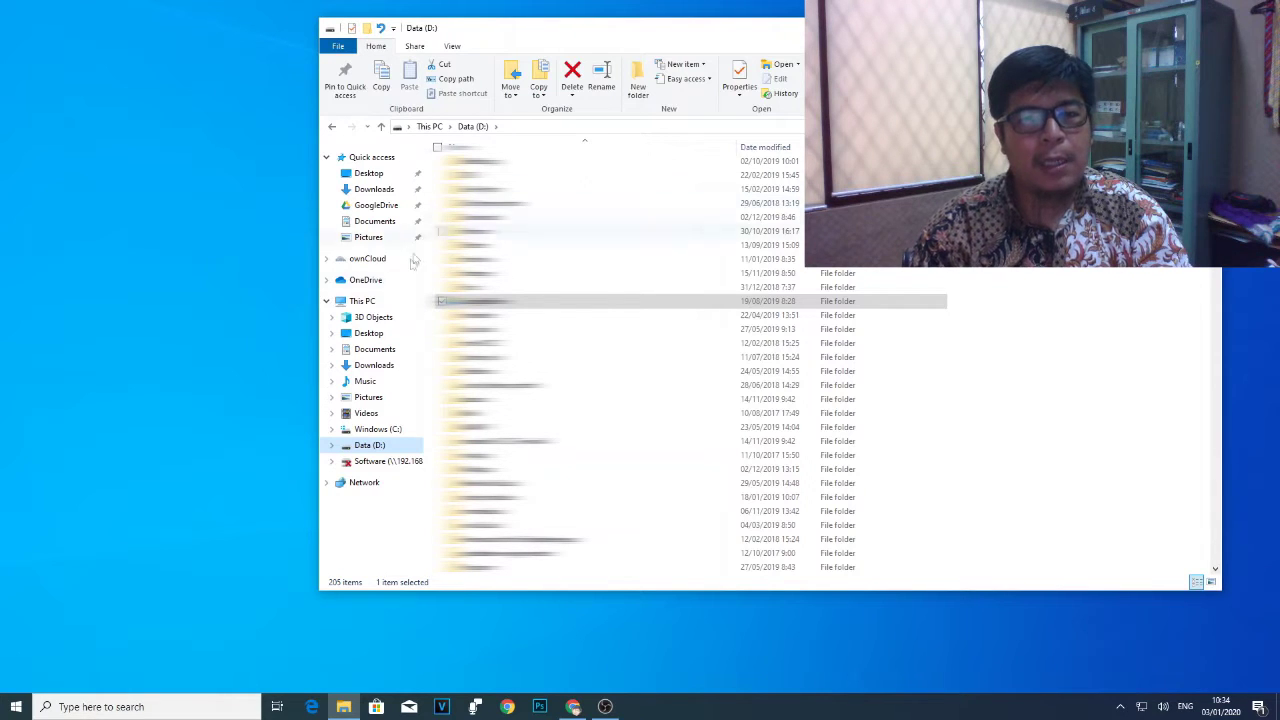
left_click(372, 444)
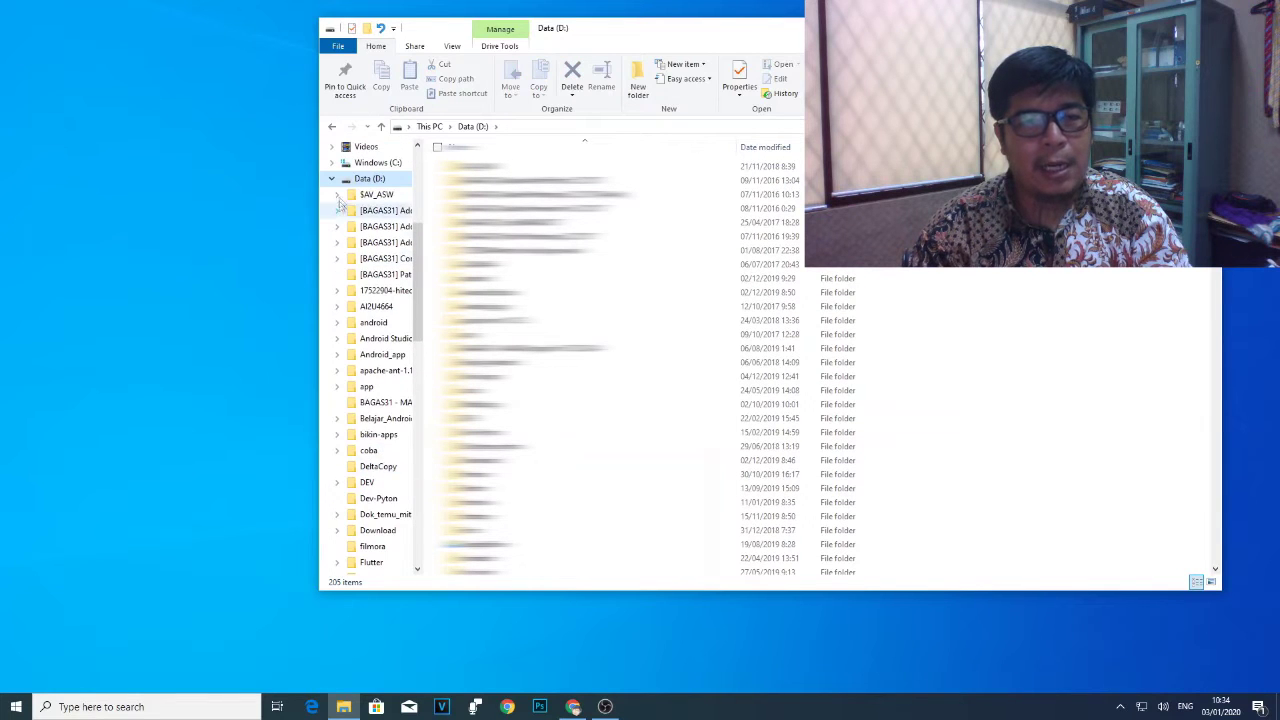
left_click(331, 178)
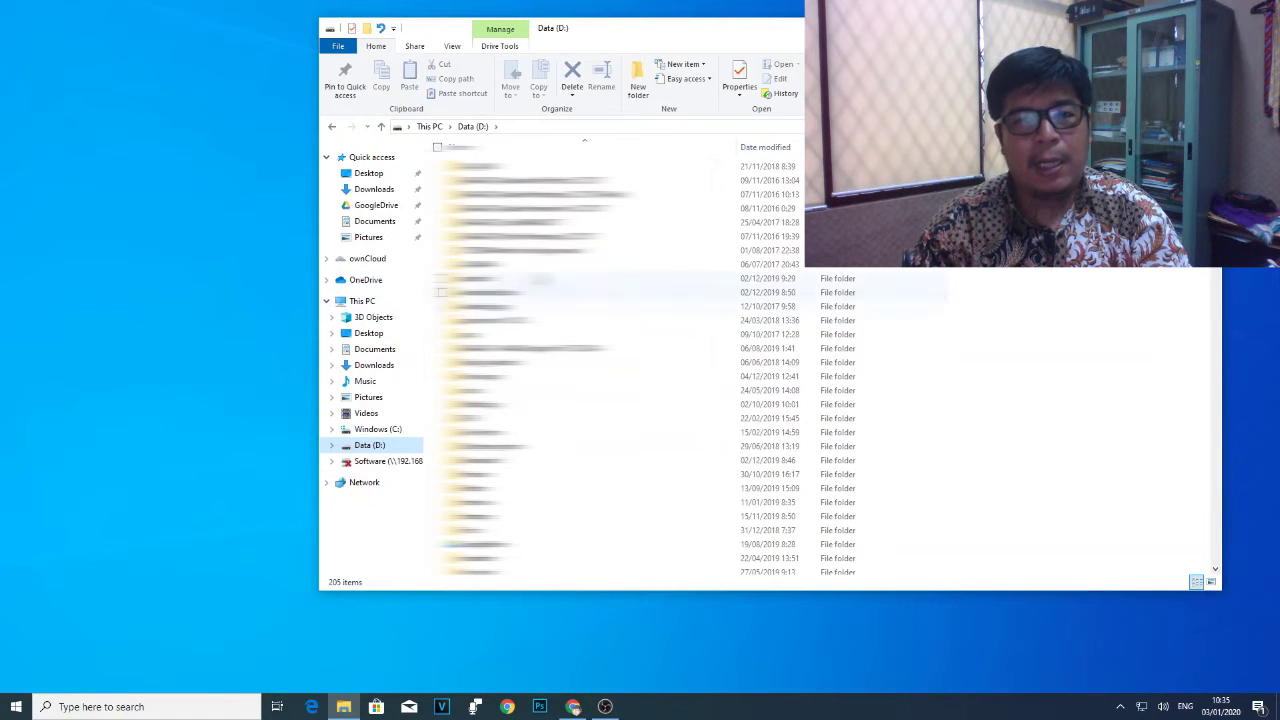
left_click(1107, 28)
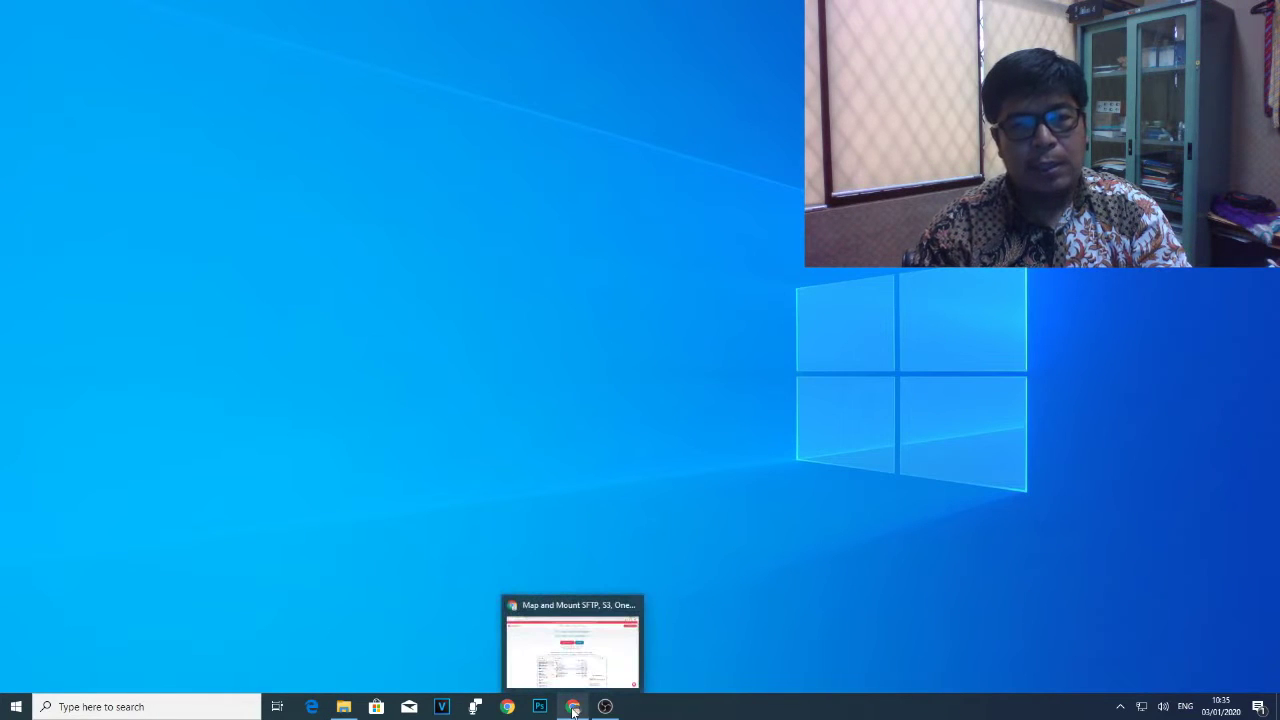
Bring Chrome back to expandrive.com, scroll through it and reload to reach the download page.
left_click(573, 708)
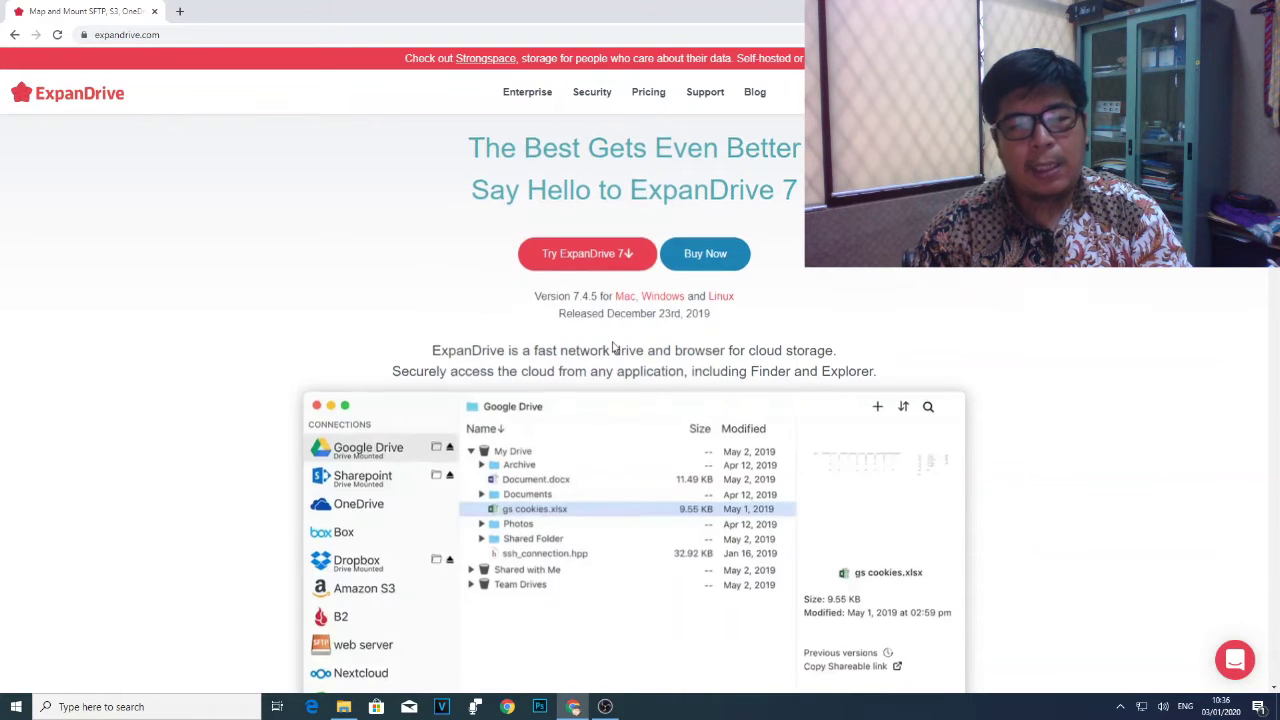
scroll(612, 347, "down", 4)
scroll(612, 347, "up", 4)
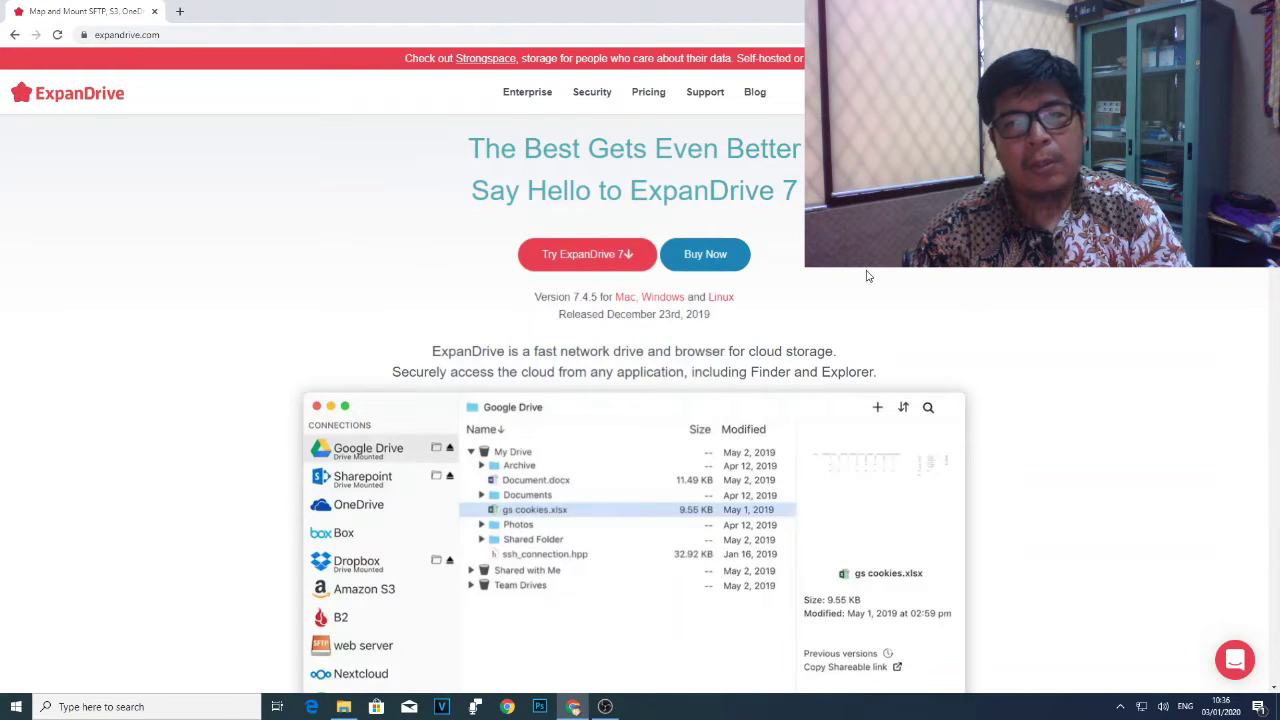
scroll(860, 276, "down", 2)
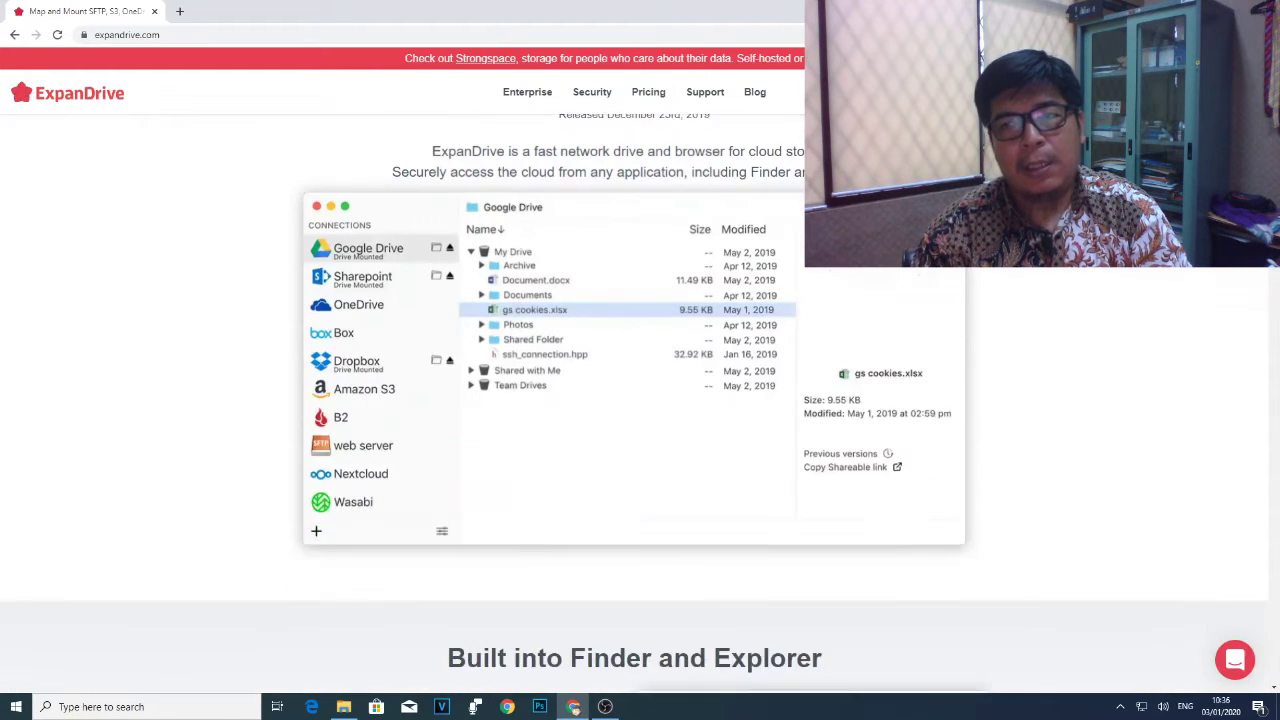
scroll(518, 308, "down", 3)
scroll(518, 308, "up", 5)
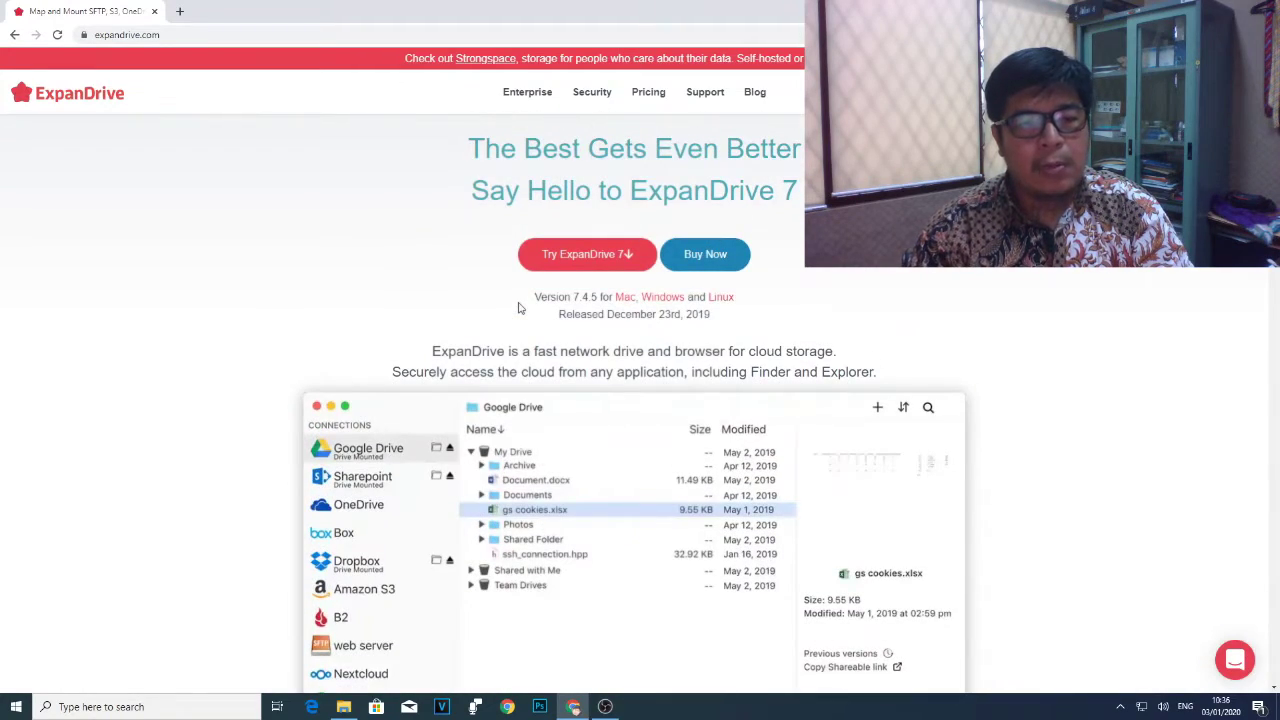
scroll(414, 462, "down", 3)
scroll(414, 458, "up", 2)
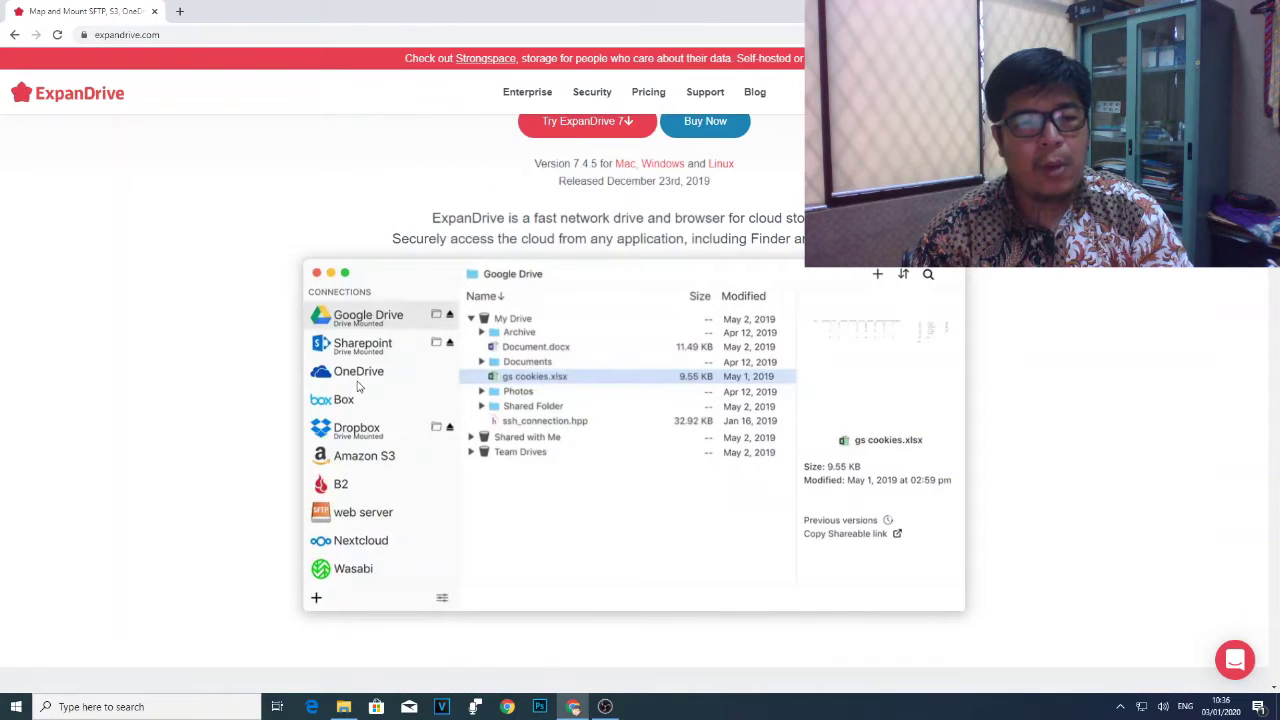
scroll(388, 368, "down", 2)
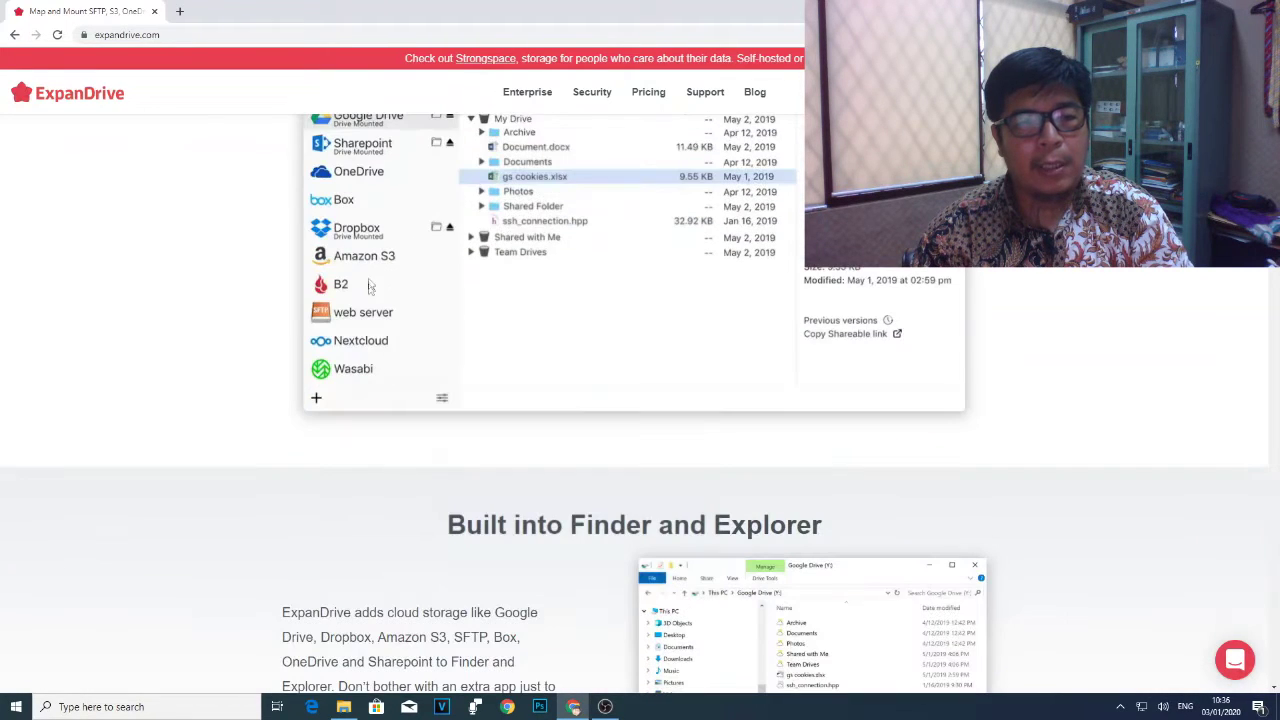
scroll(383, 229, "up", 1)
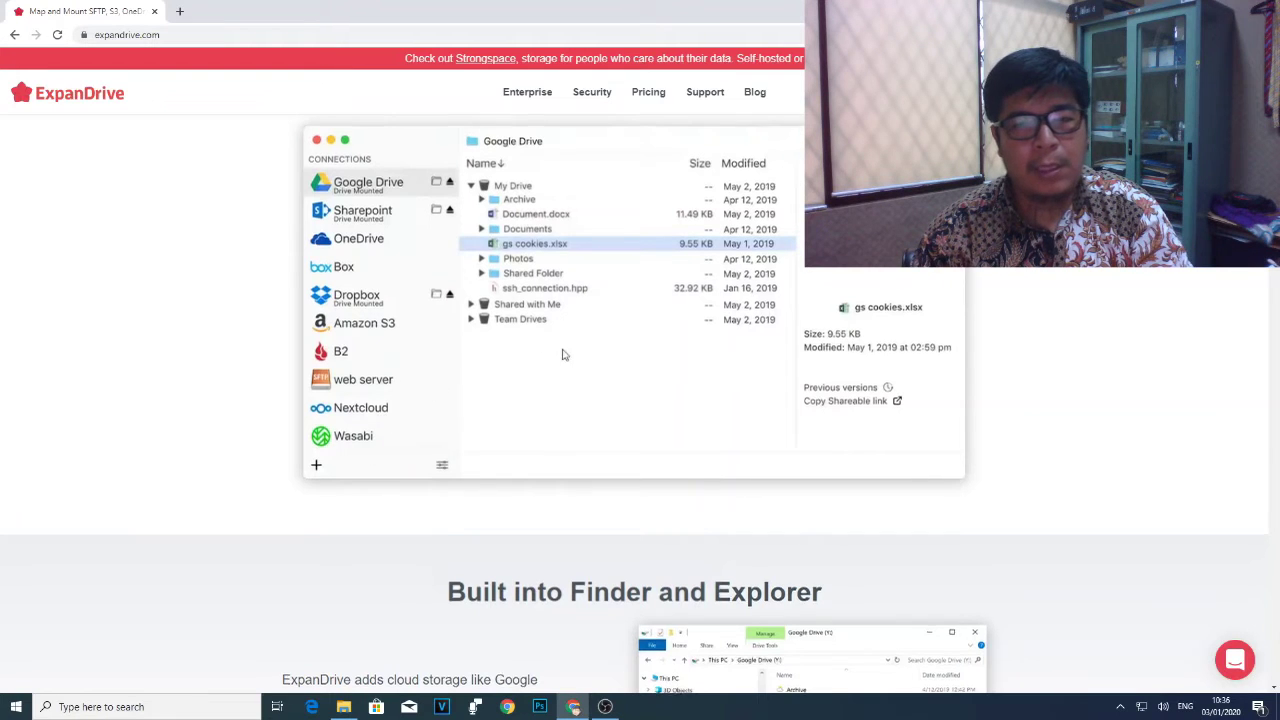
scroll(563, 351, "up", 3)
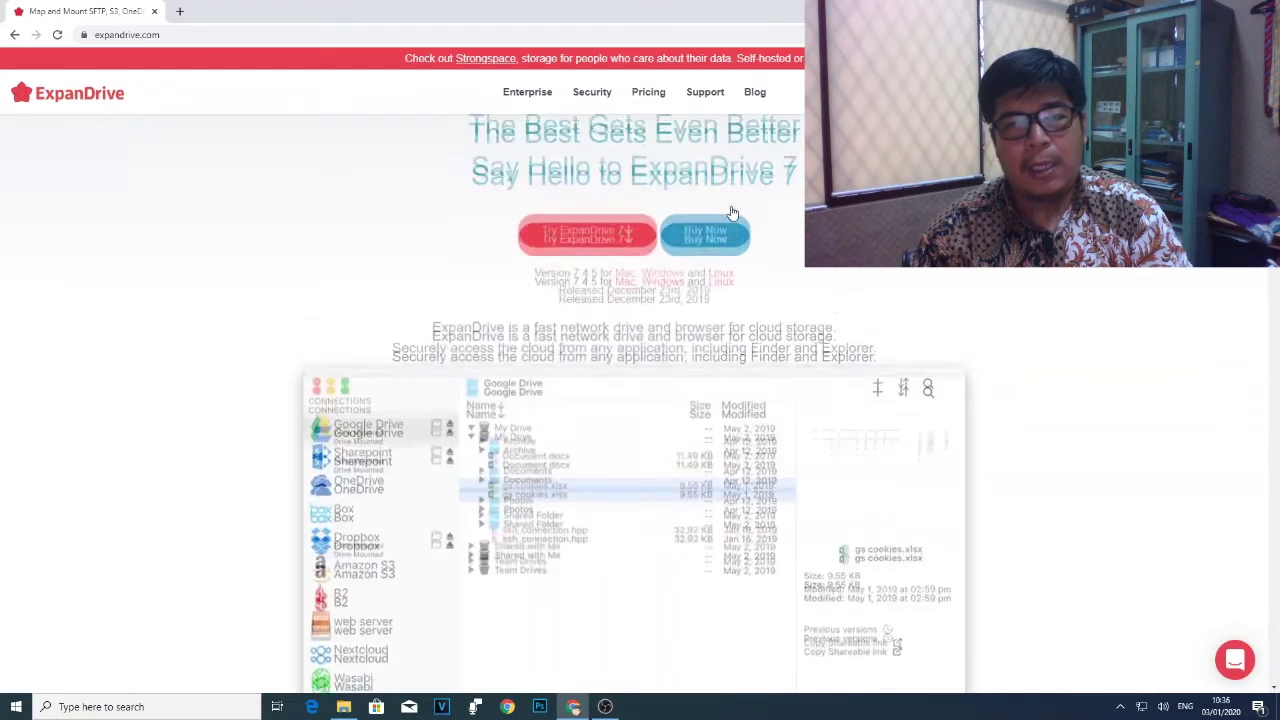
scroll(365, 320, "up", 1)
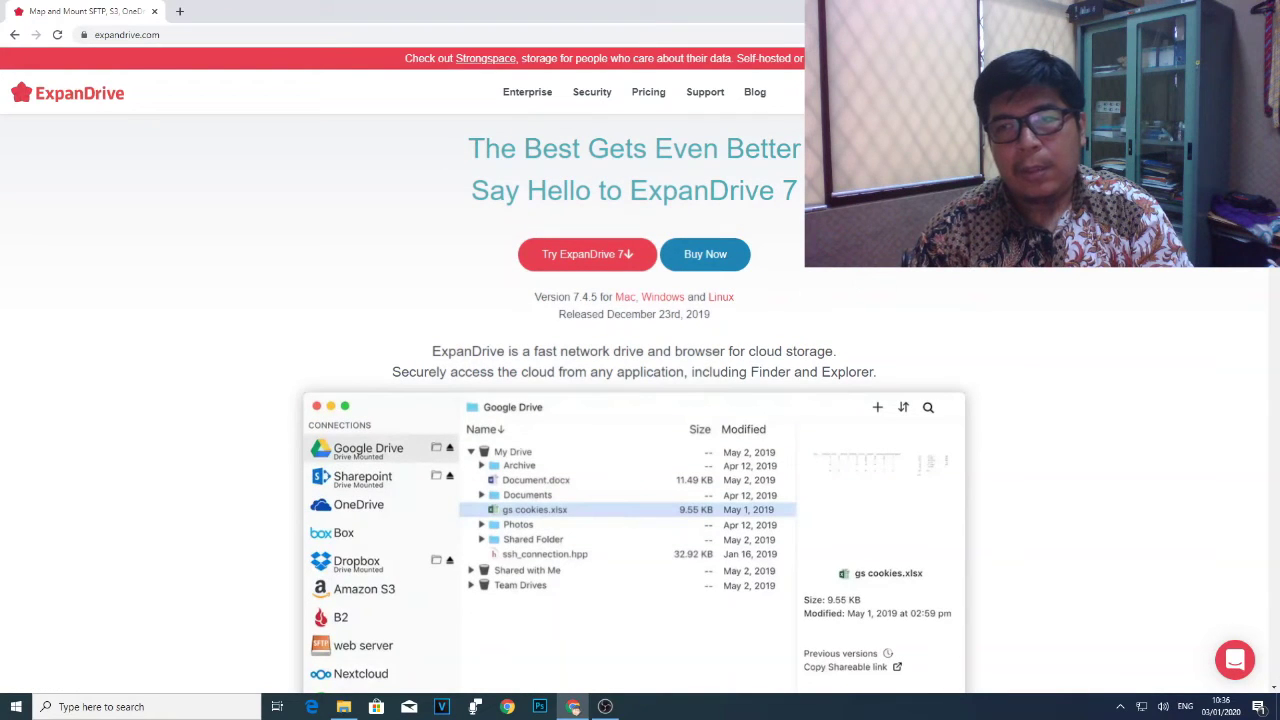
key("F5")
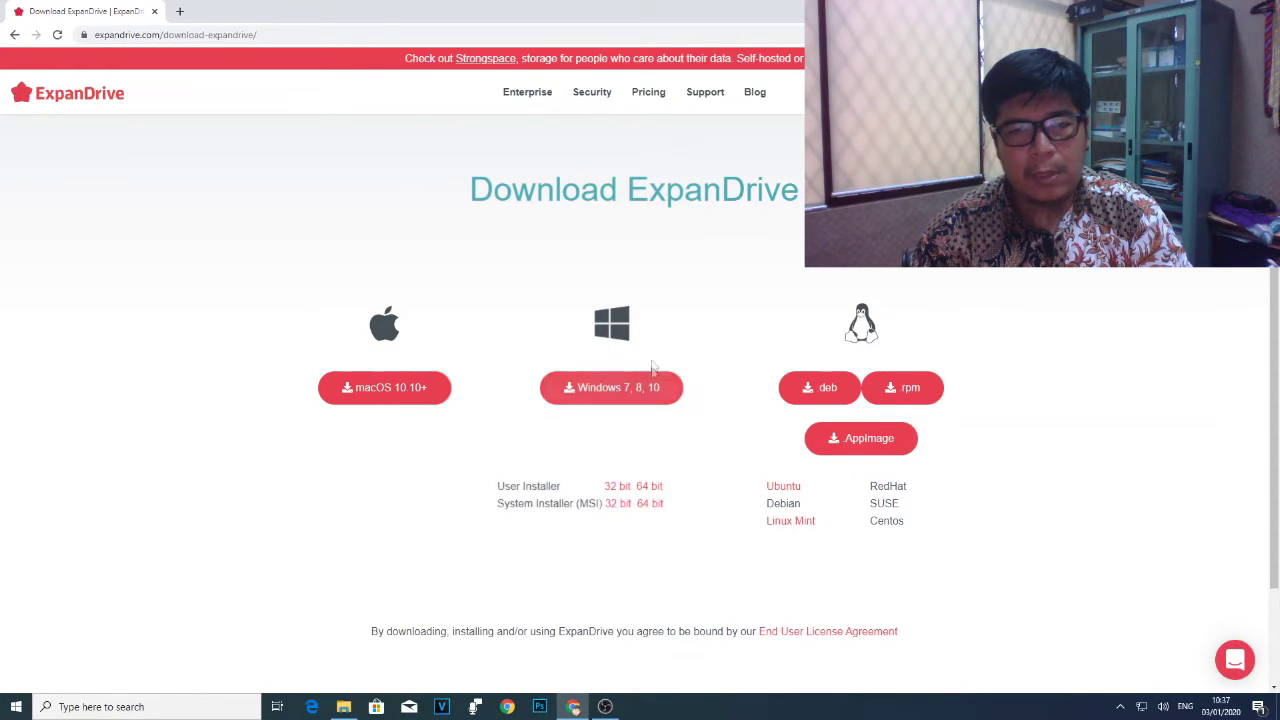
Download the Windows 7, 8, 10 ExpanDrive installer and run ExpanDrive_Setup.
left_click(610, 389)
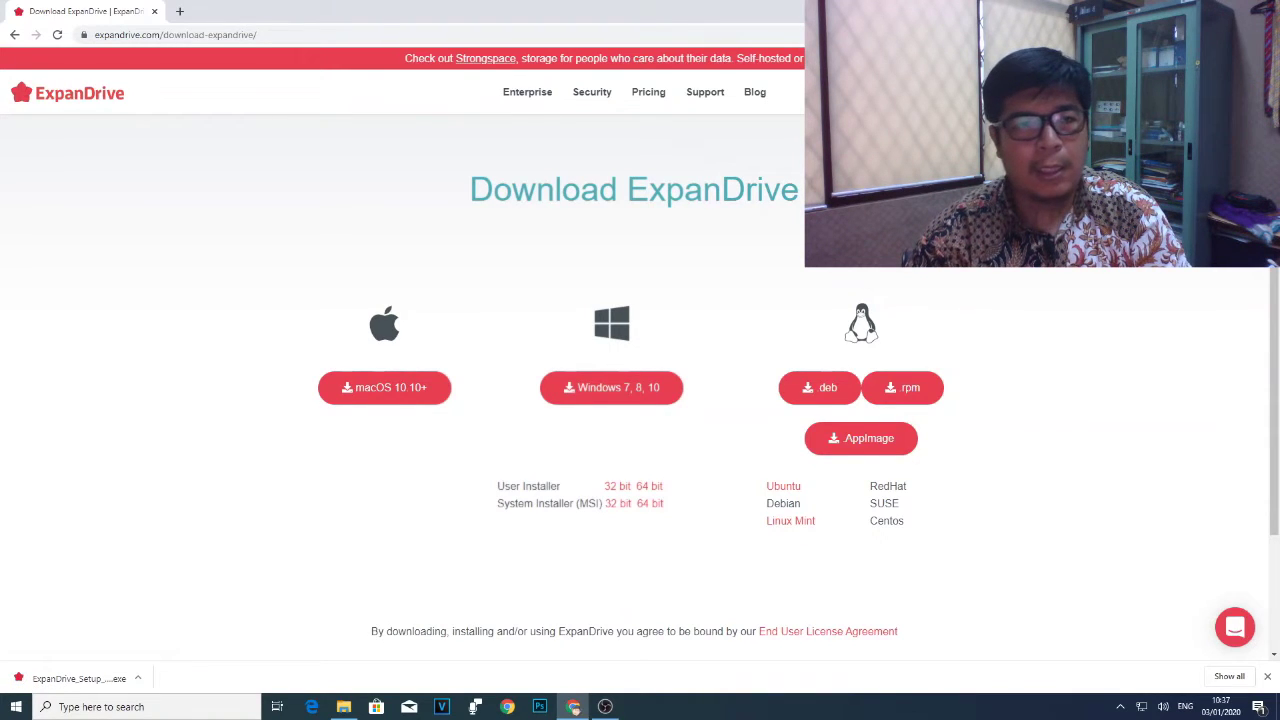
left_click(72, 678)
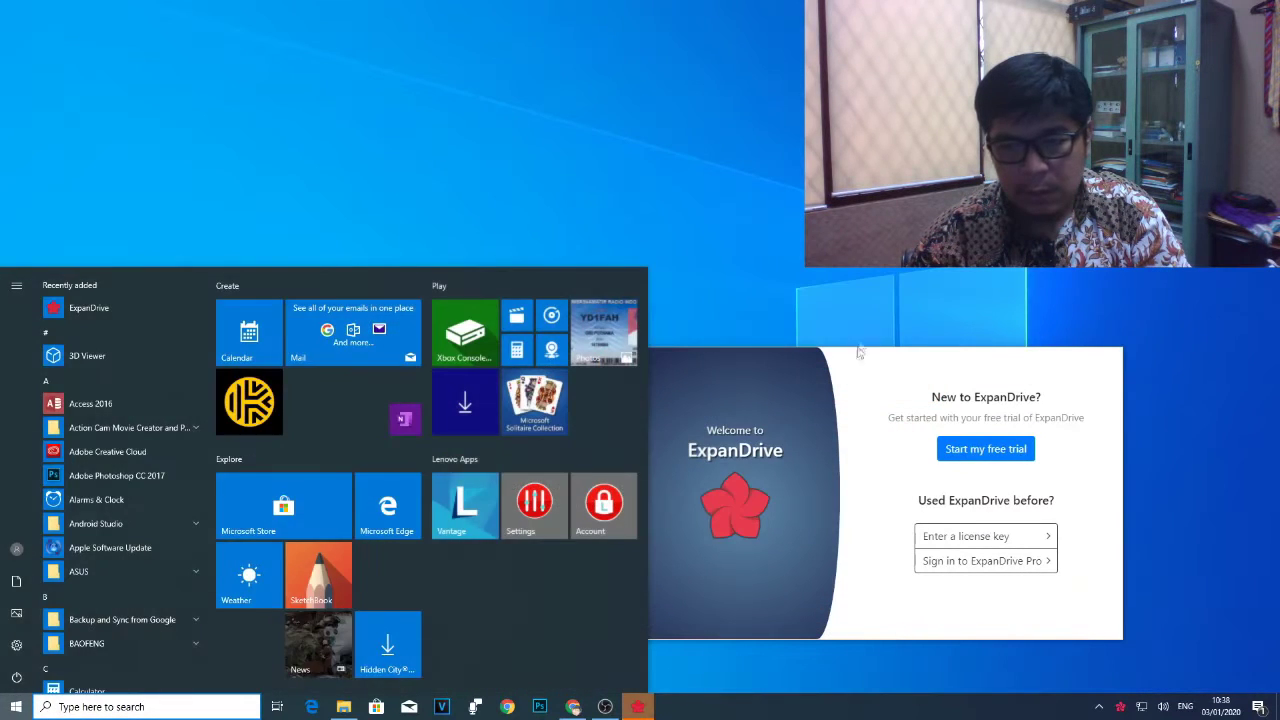
Start the ExpanDrive free trial using the user's full name and e-mail address.
left_click(855, 368)
left_click_drag(885, 367, 688, 174)
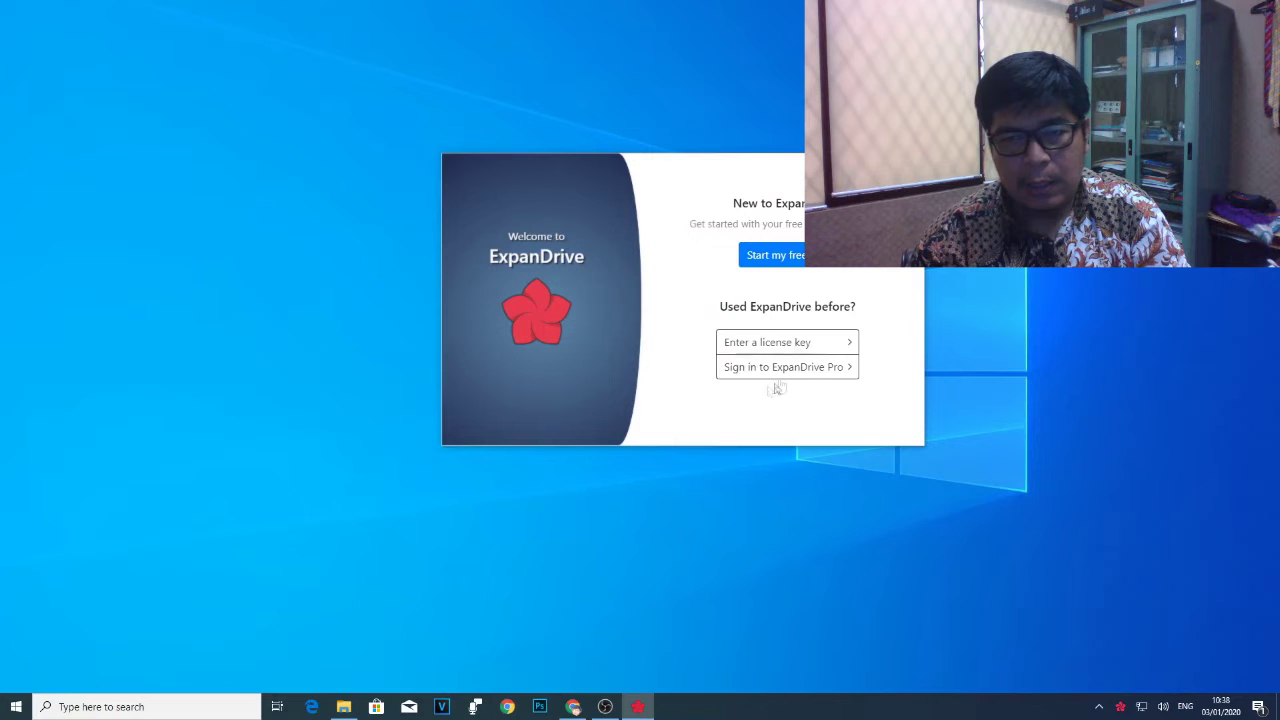
left_click(786, 258)
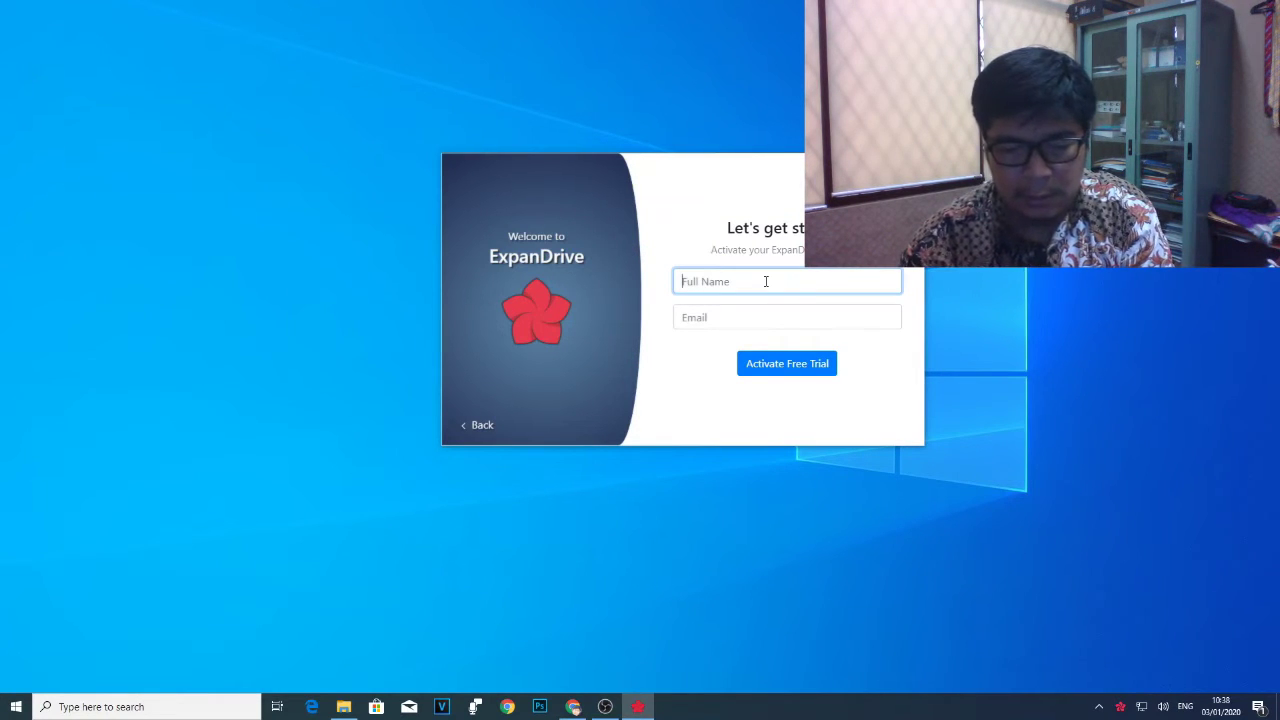
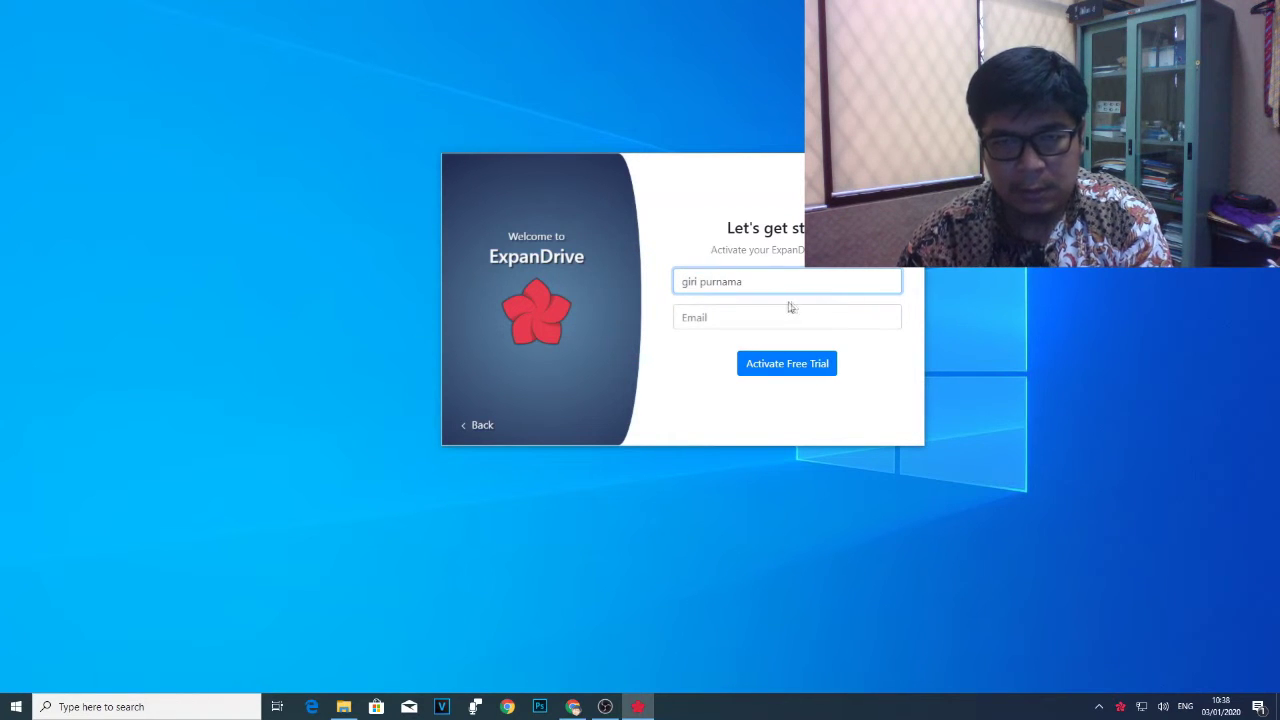
left_click(785, 318)
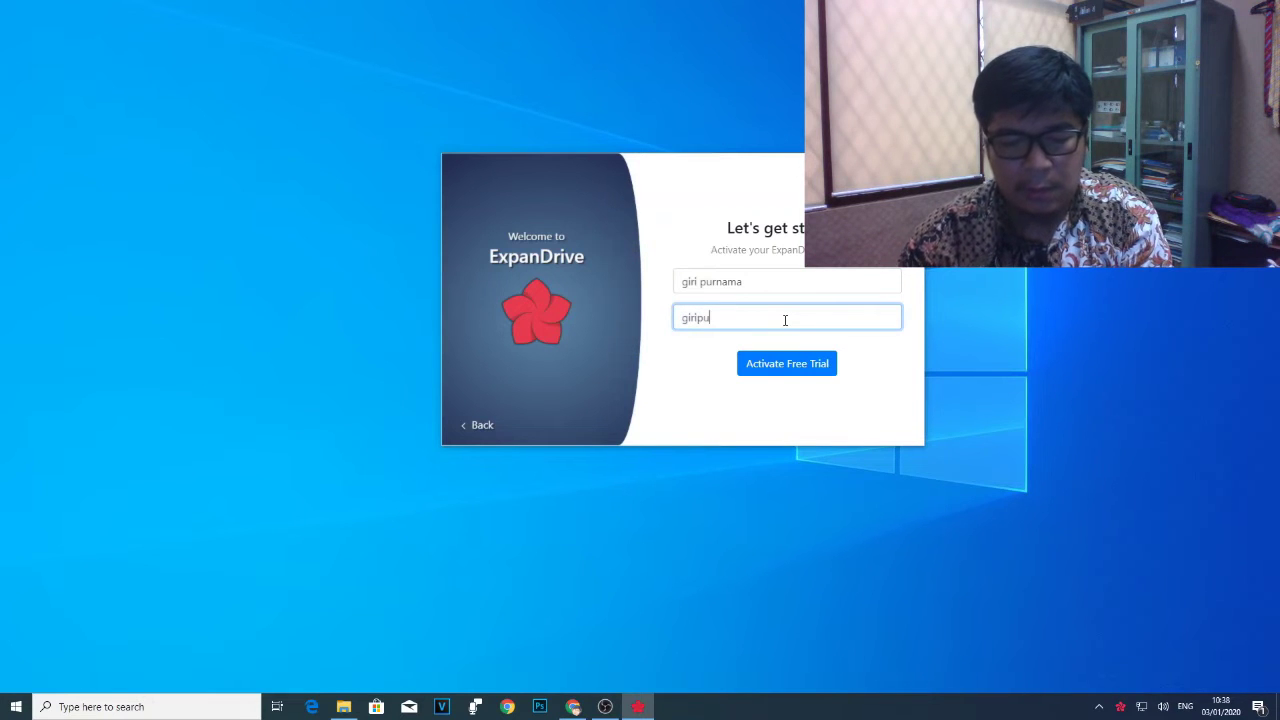
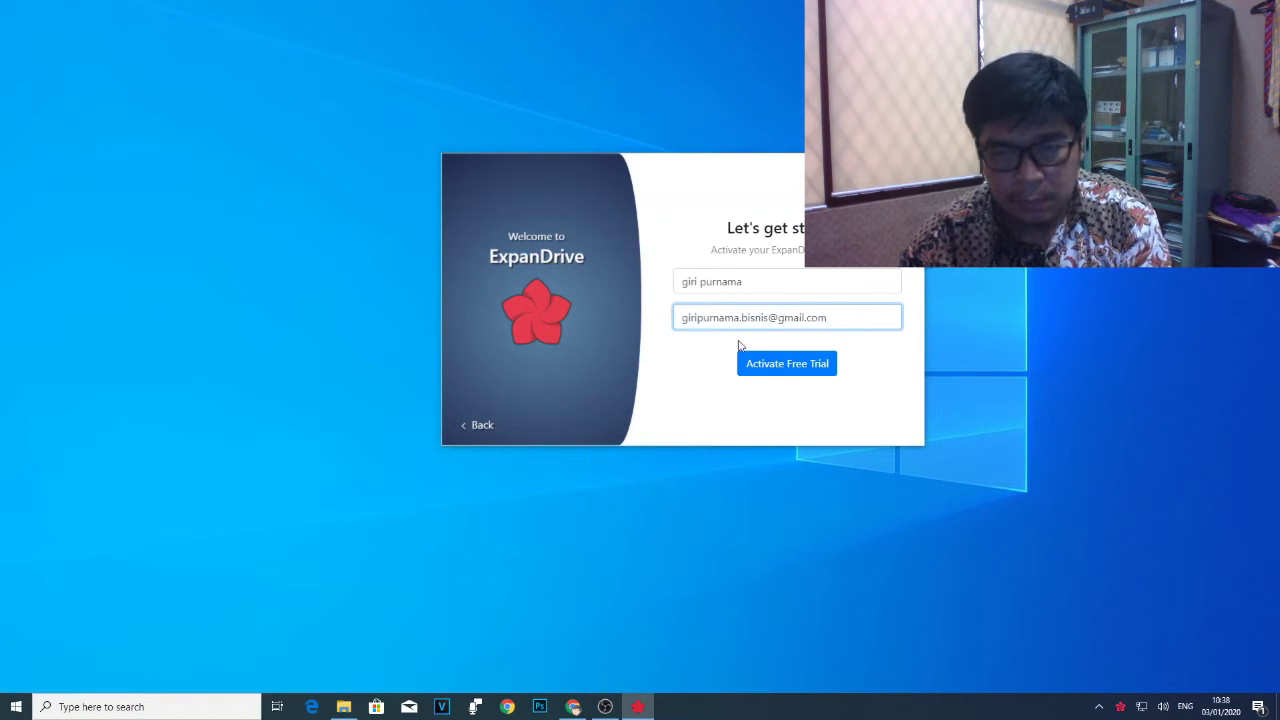
left_click(766, 364)
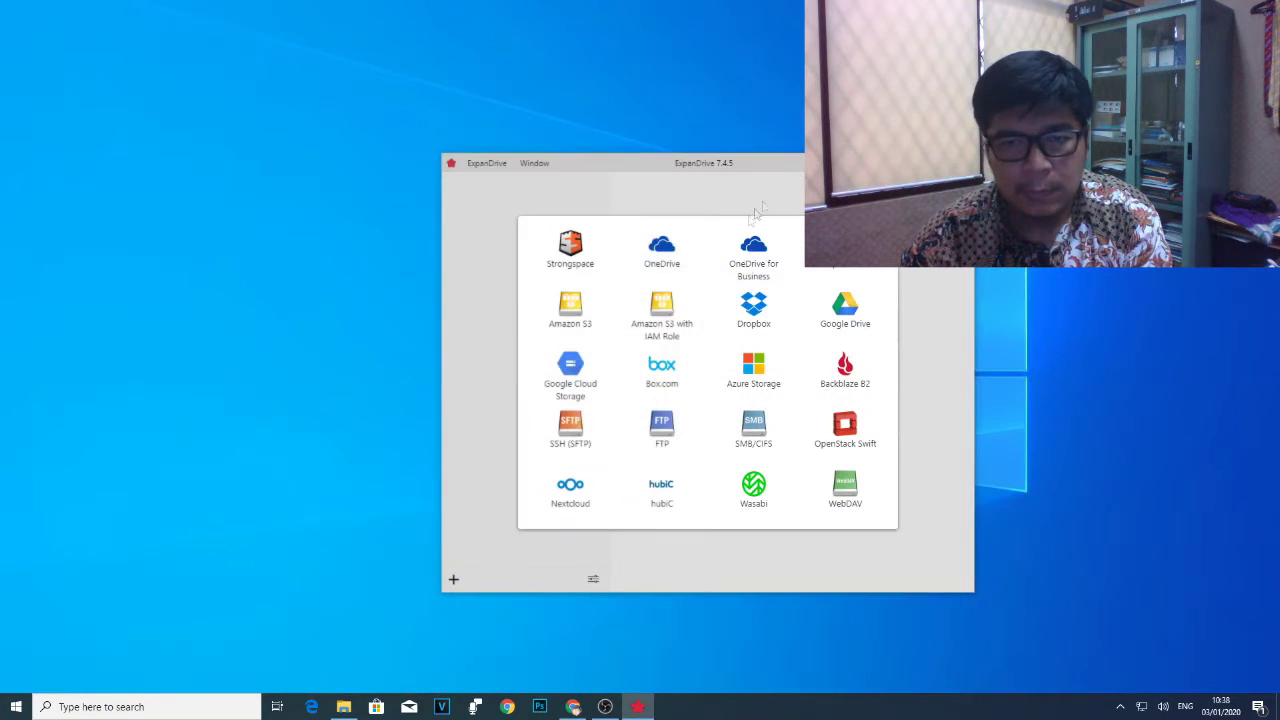
Choose Google Drive, sign in with the Google account credentials, and allow ExpanDrive access.
left_click(822, 317)
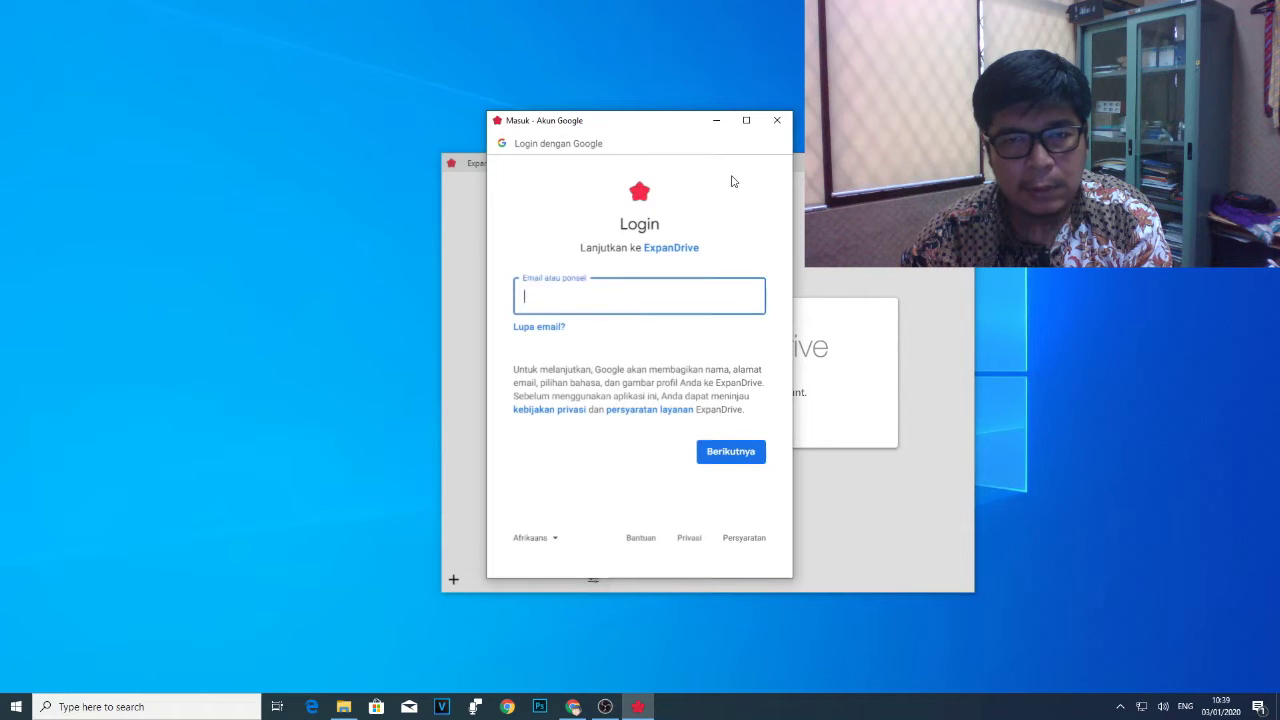
left_click_drag(674, 127, 295, 126)
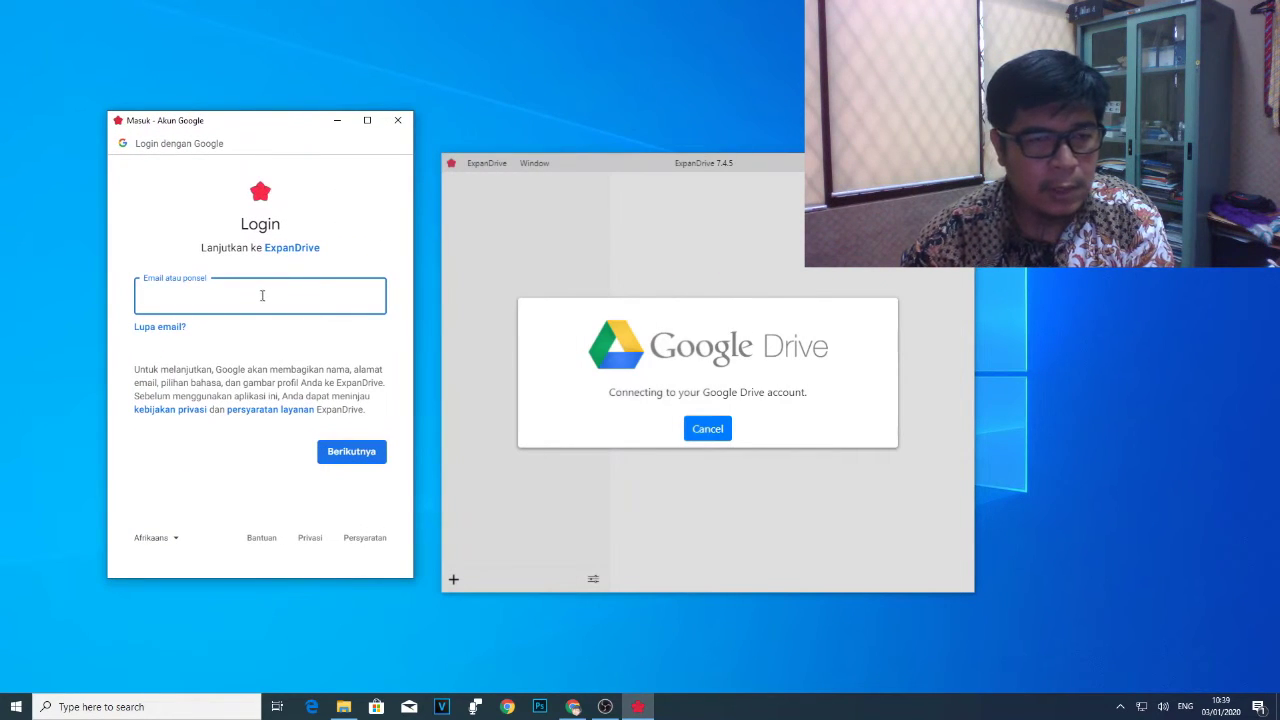
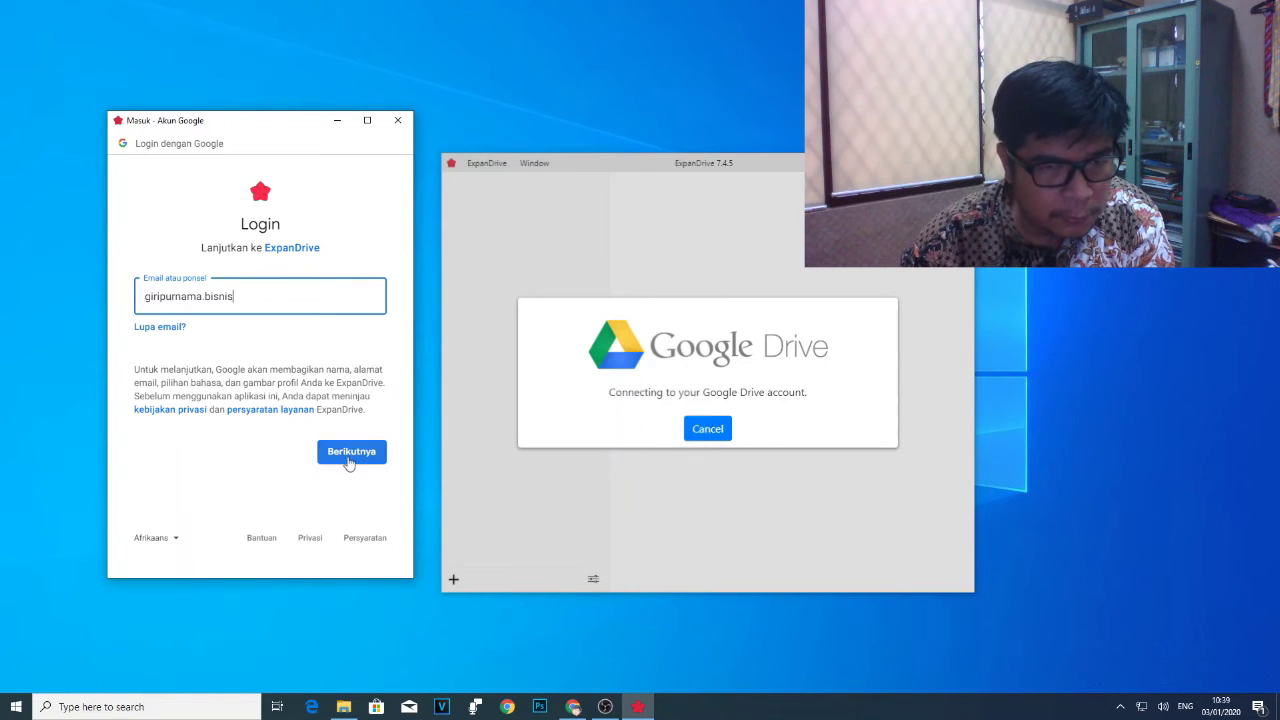
left_click(347, 457)
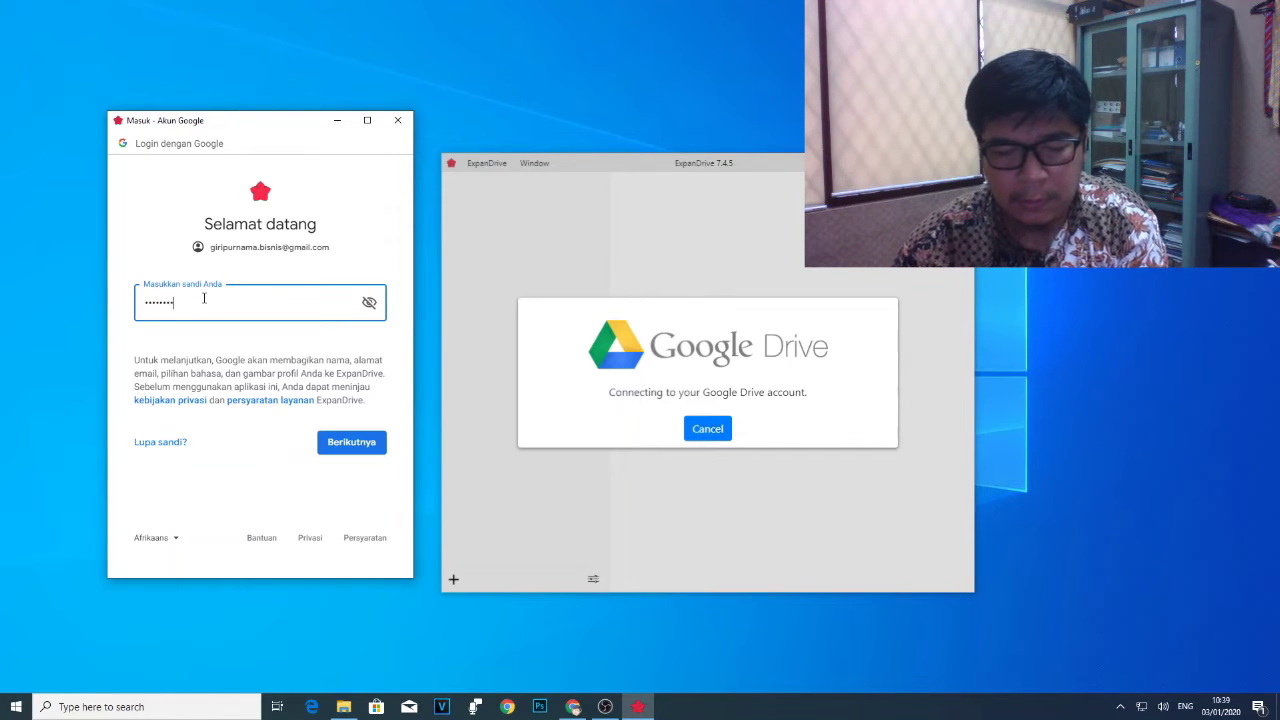
left_click(347, 443)
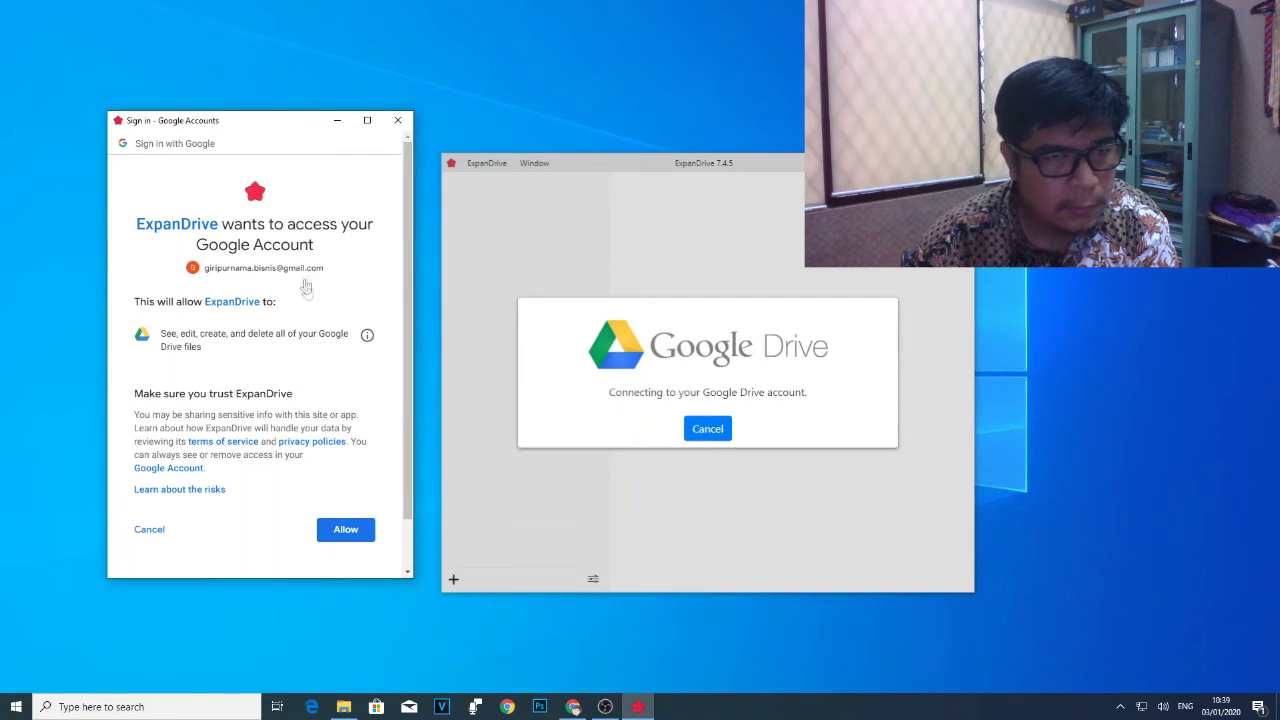
left_click(326, 536)
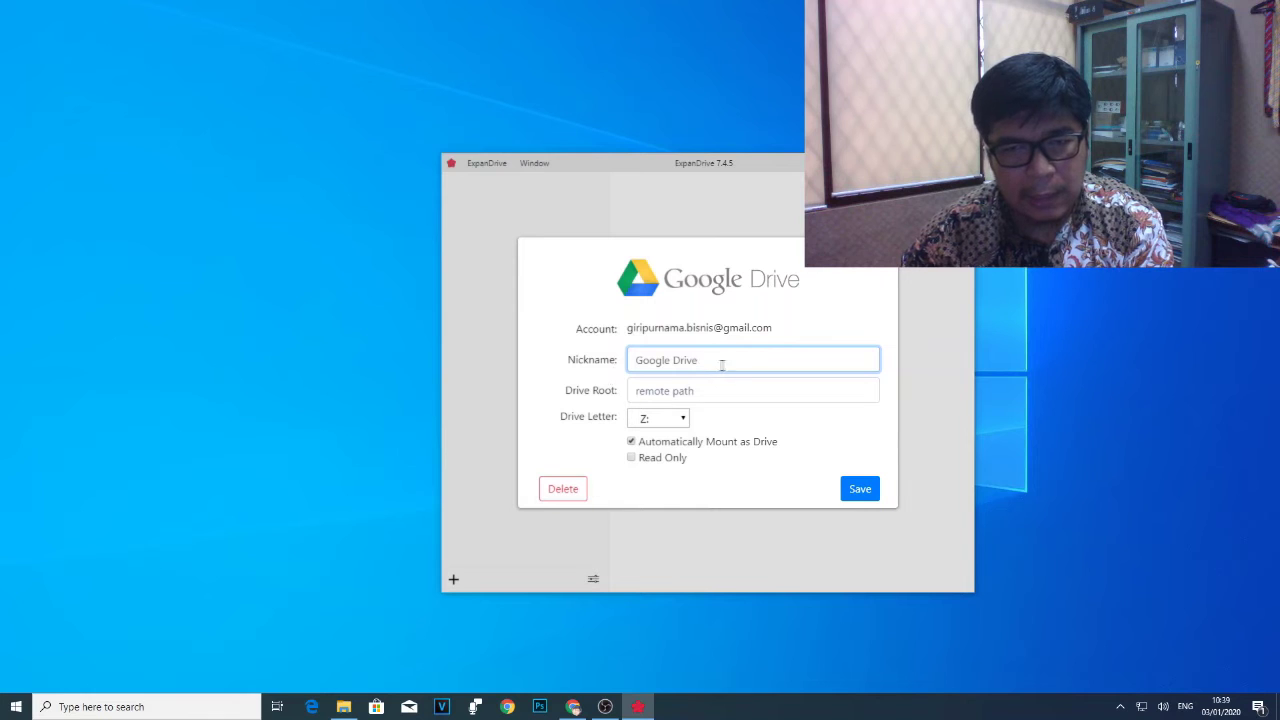
Keep nickname Google Drive and drive letter Z:, then save the connection.
left_click_drag(716, 361, 631, 360)
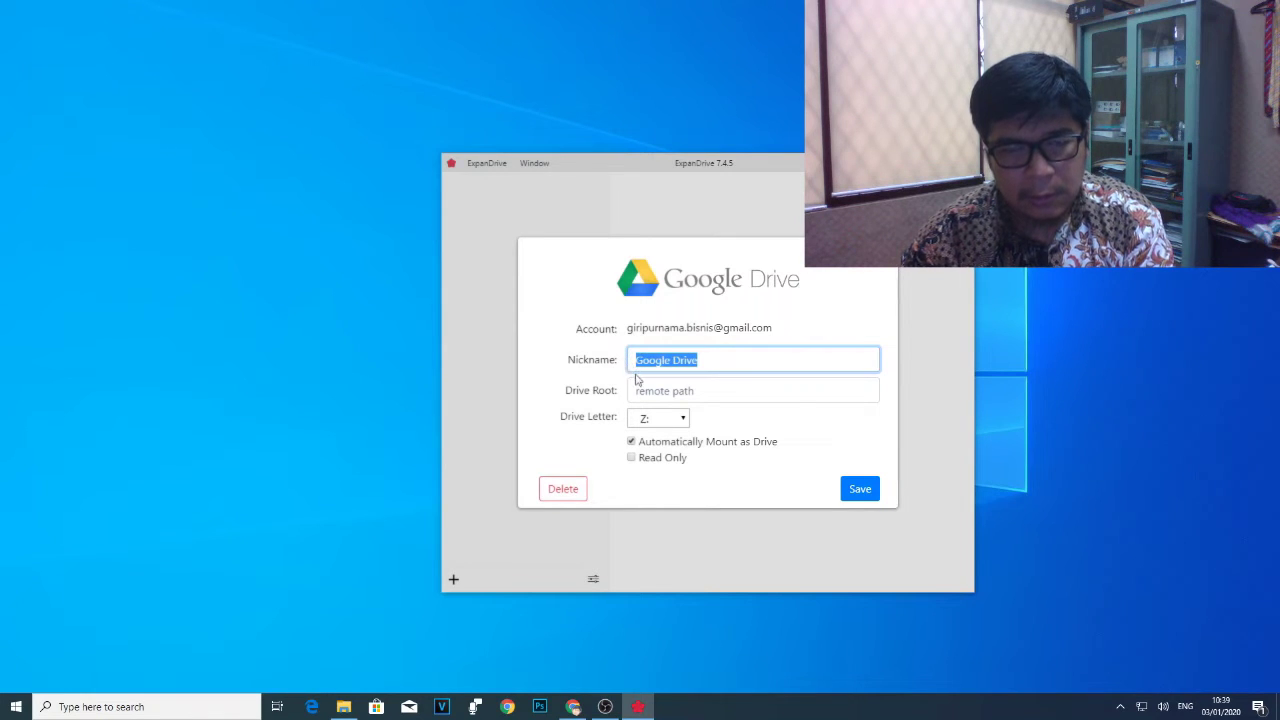
left_click(732, 357)
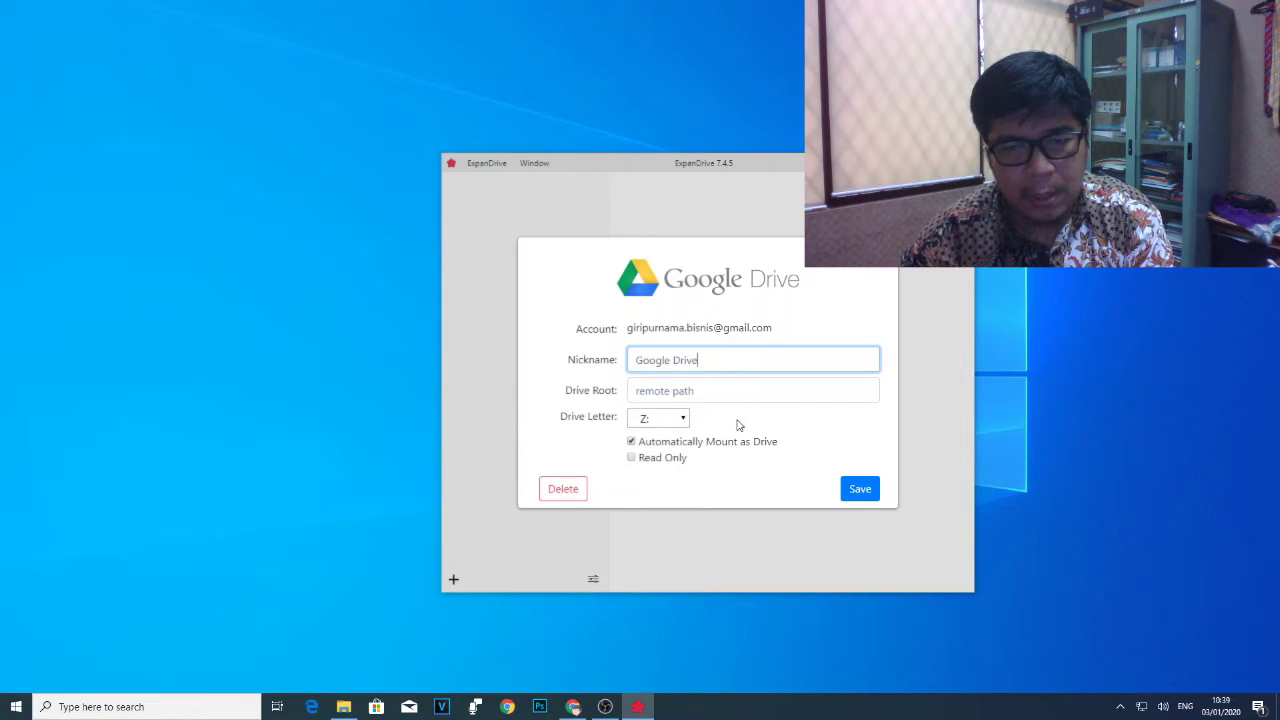
left_click(682, 418)
left_click(742, 420)
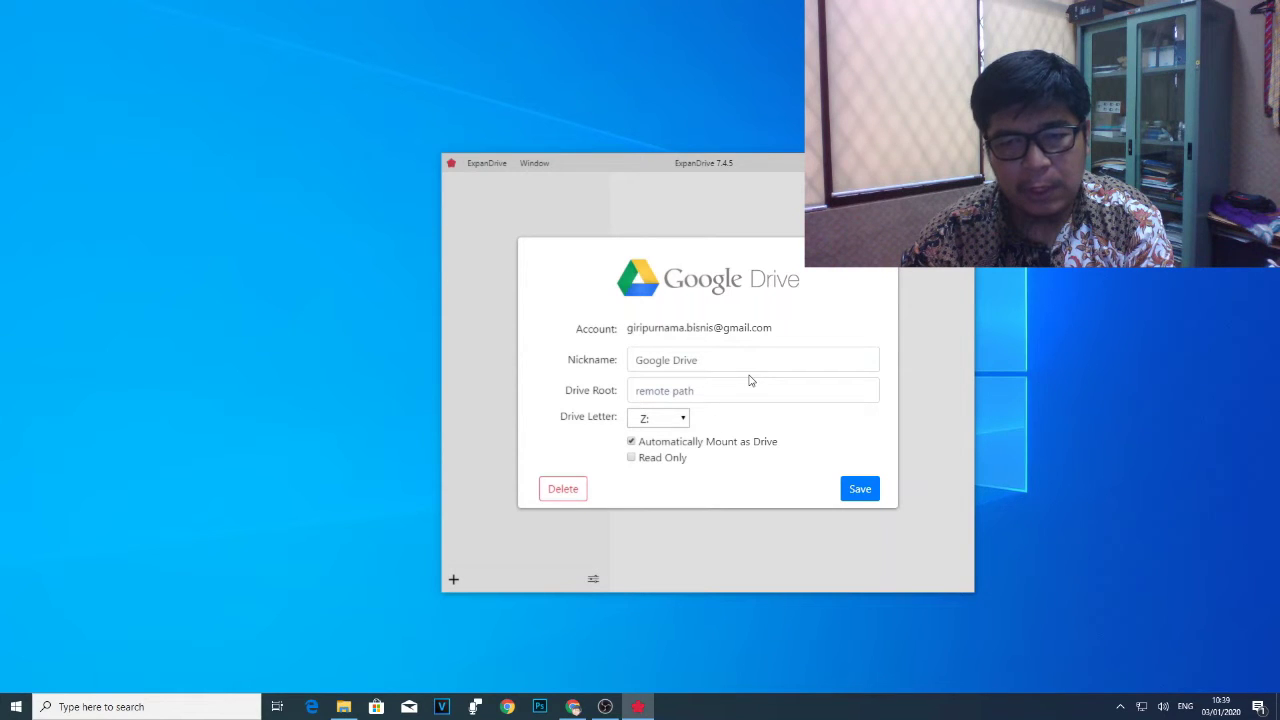
left_click(700, 391)
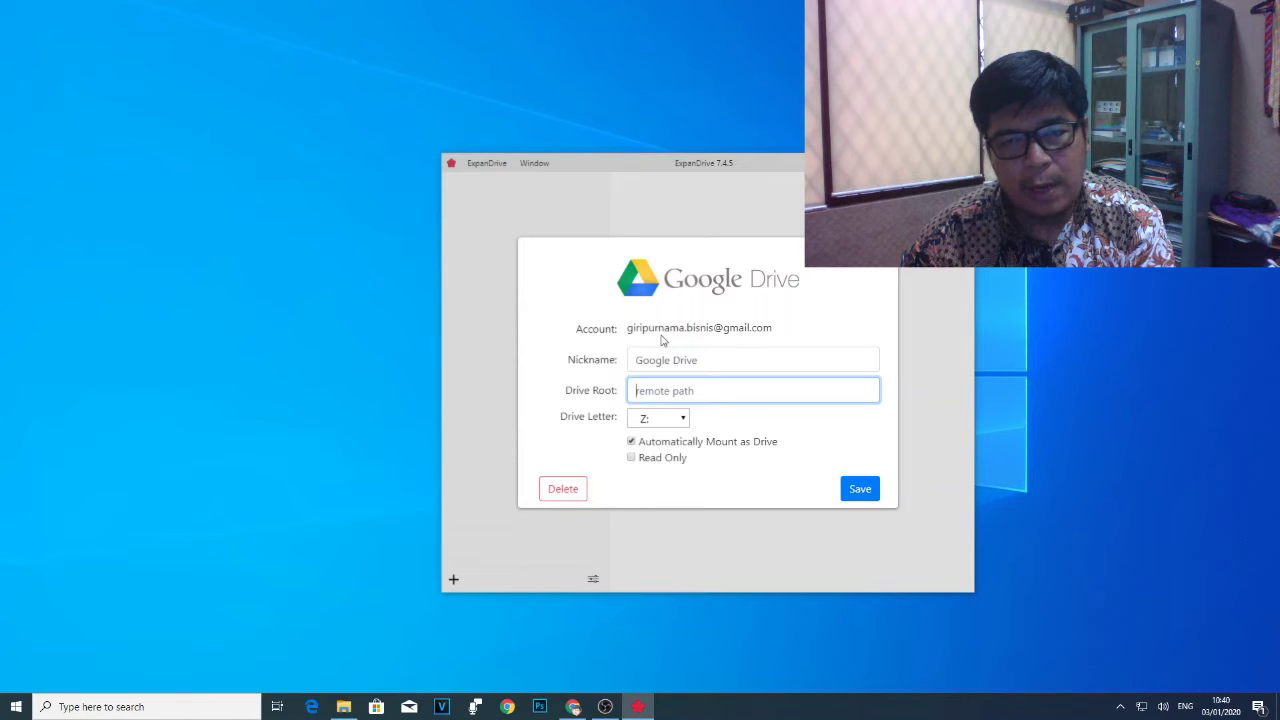
left_click(860, 488)
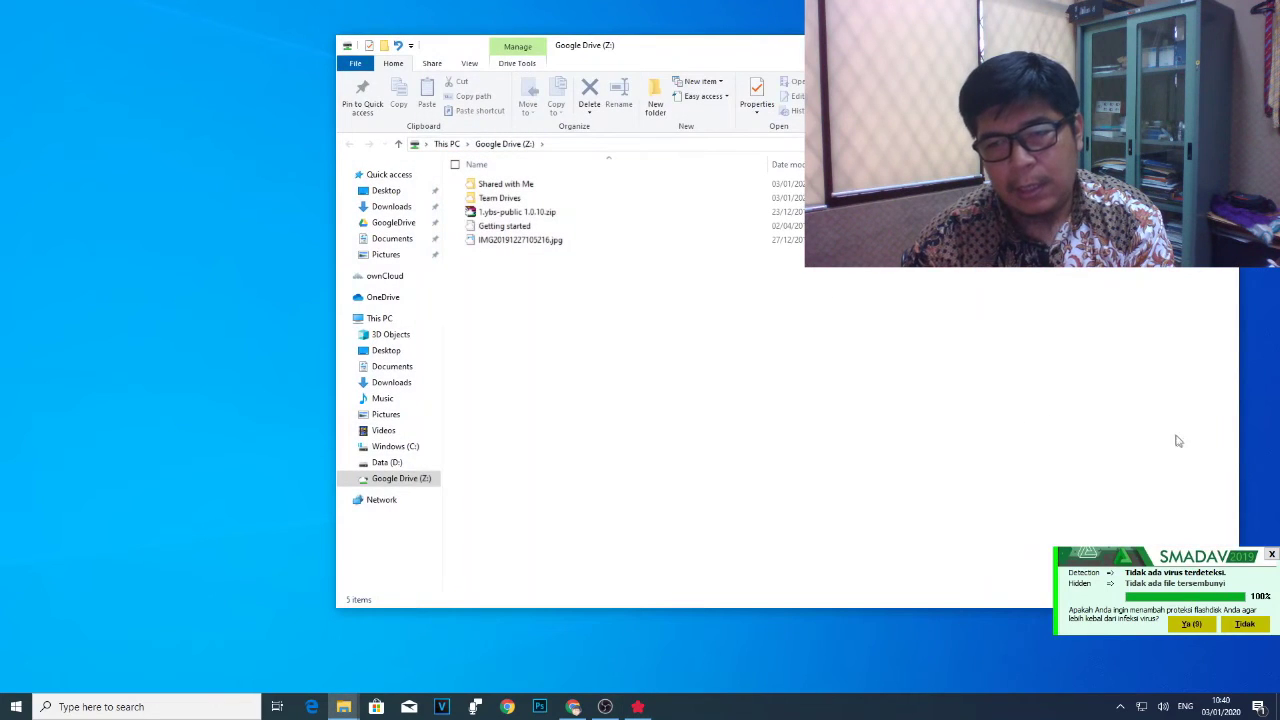
Reposition Explorer and switch between Windows (C:) and Google Drive (Z:) to view the mounted drive.
left_click_drag(1136, 55, 761, 149)
left_click(966, 394)
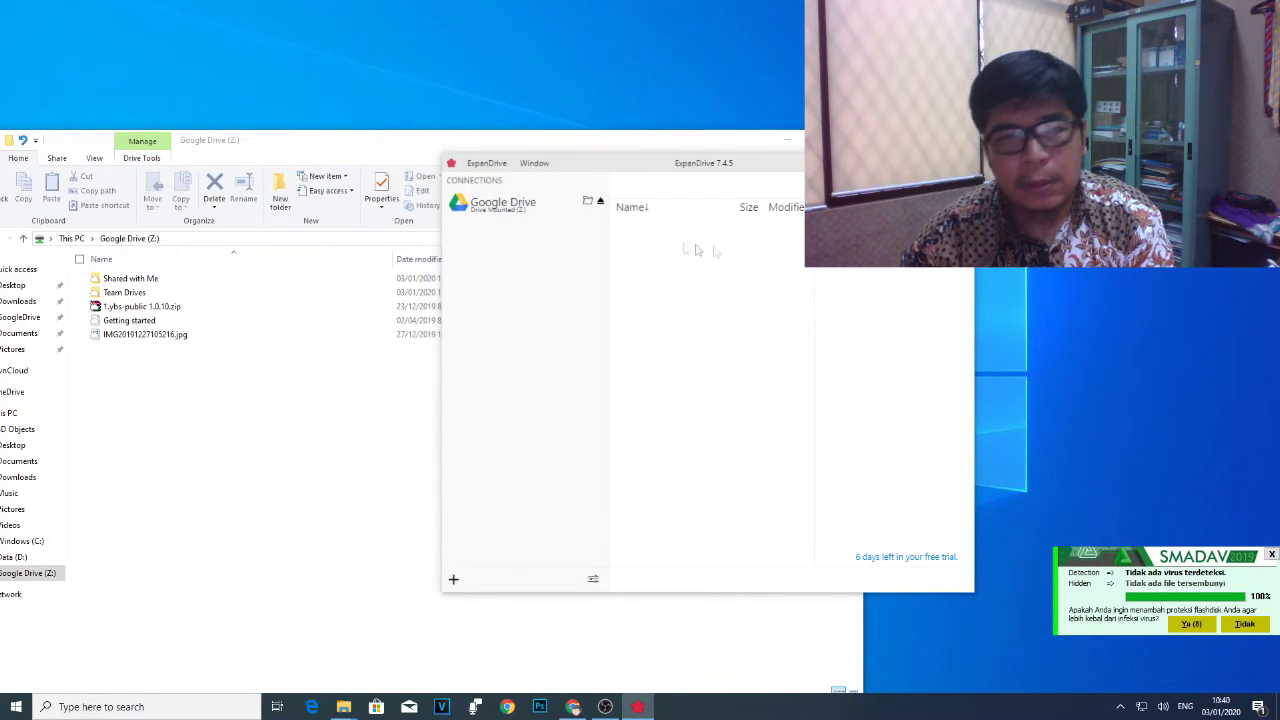
left_click_drag(348, 140, 679, 76)
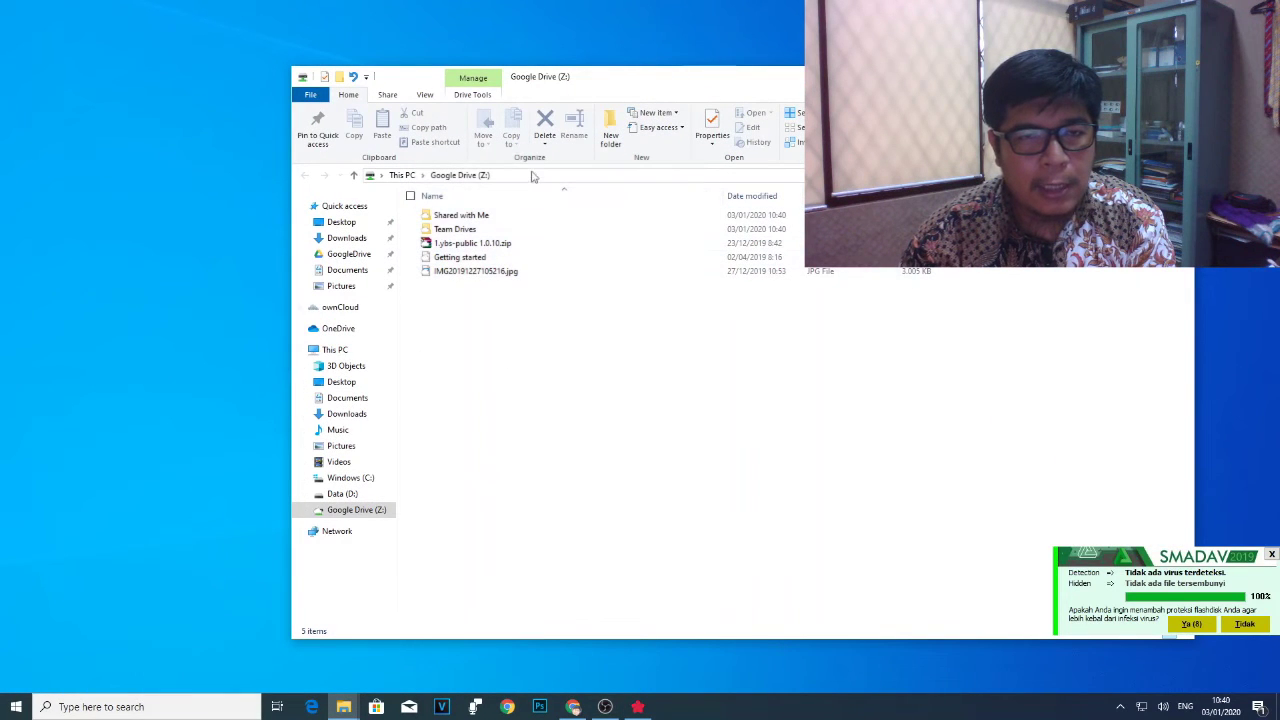
left_click(337, 509)
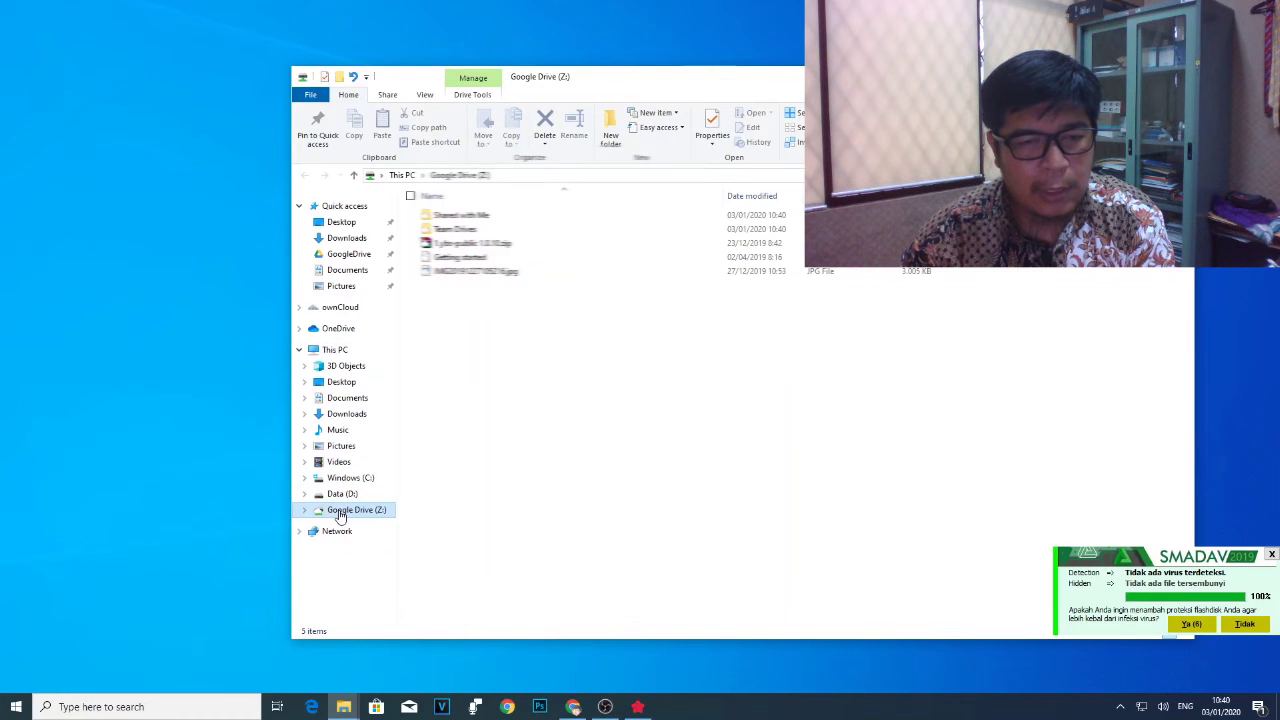
left_click(352, 481)
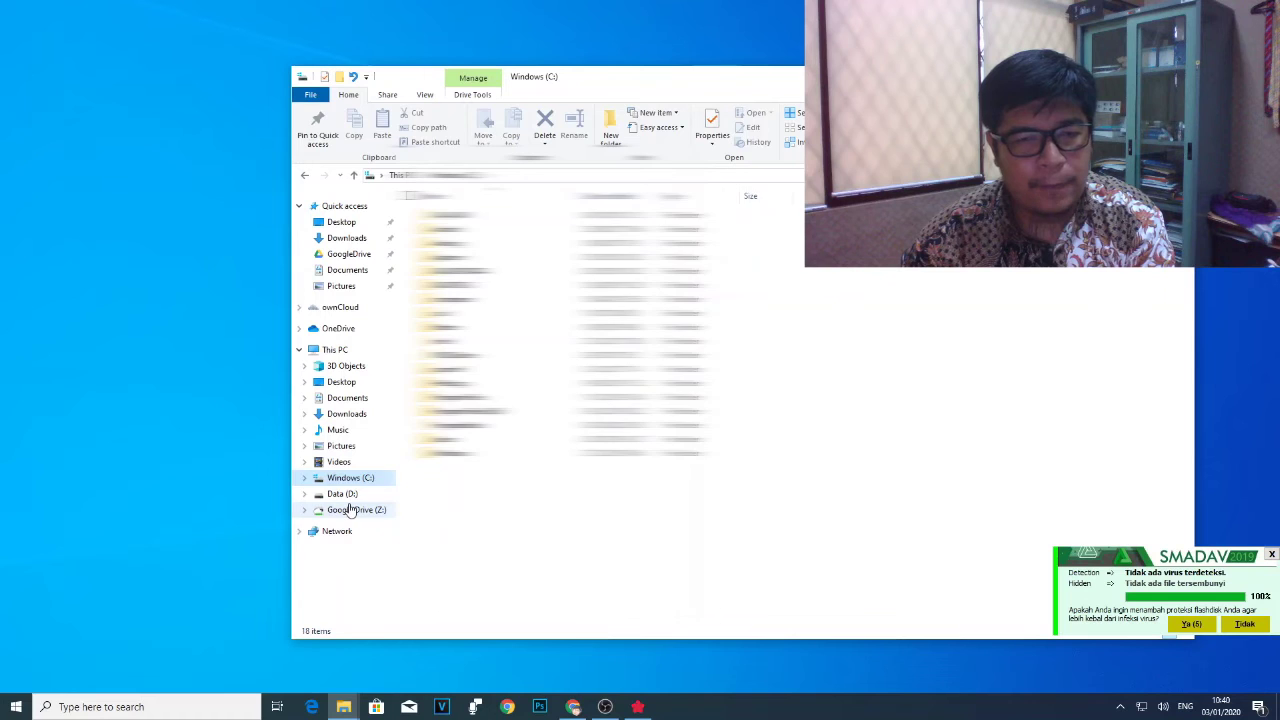
left_click(350, 510)
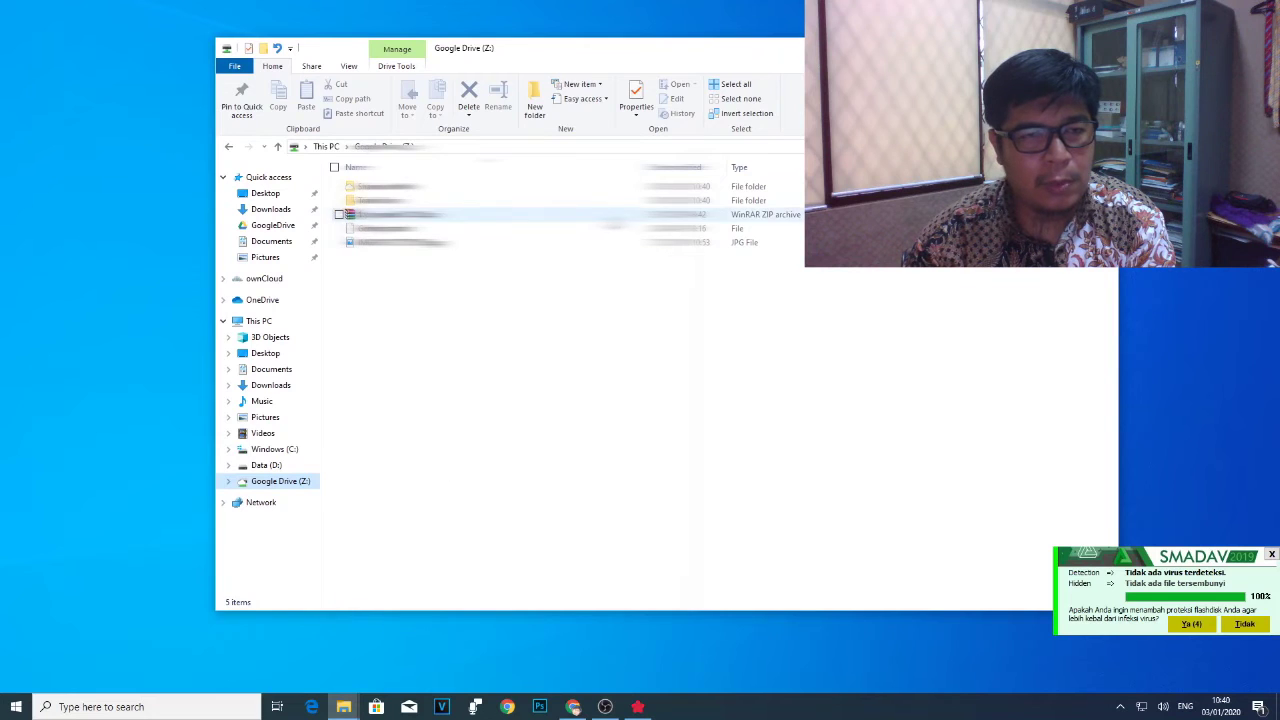
Copy riwayat.pdf from the Documents folder.
left_click(286, 371)
scroll(450, 368, "down", 10)
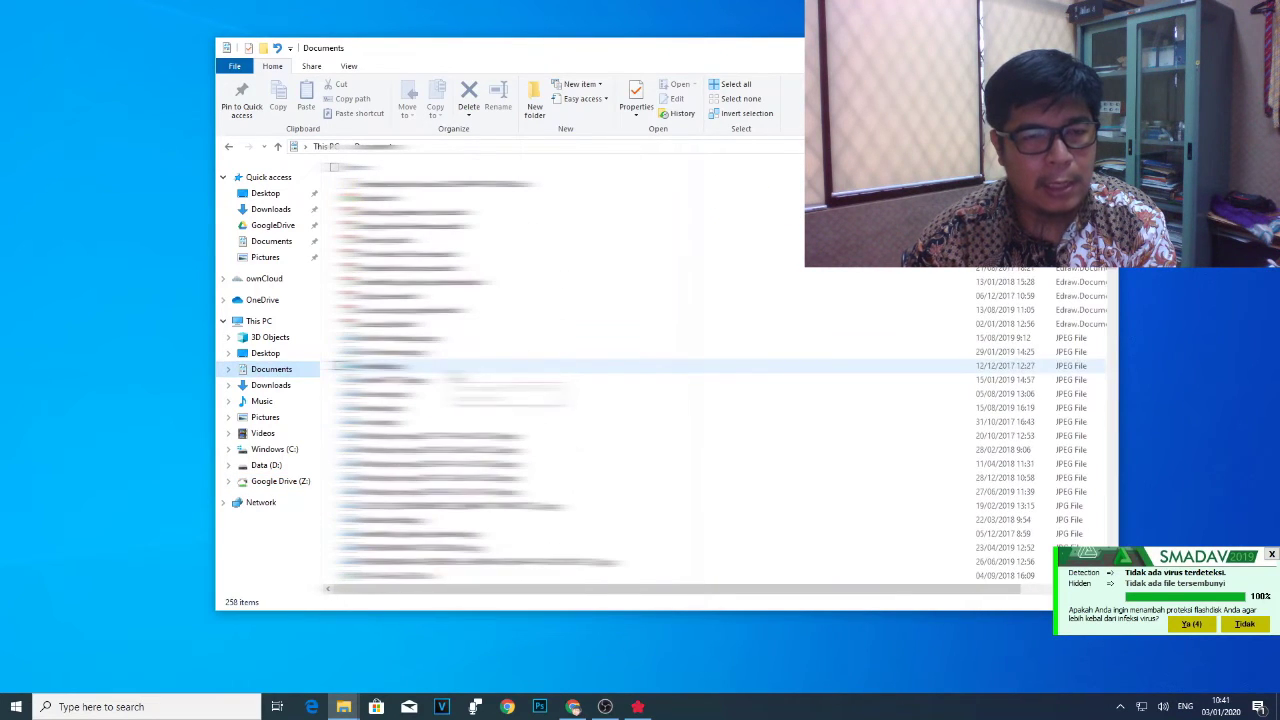
scroll(450, 372, "down", 10)
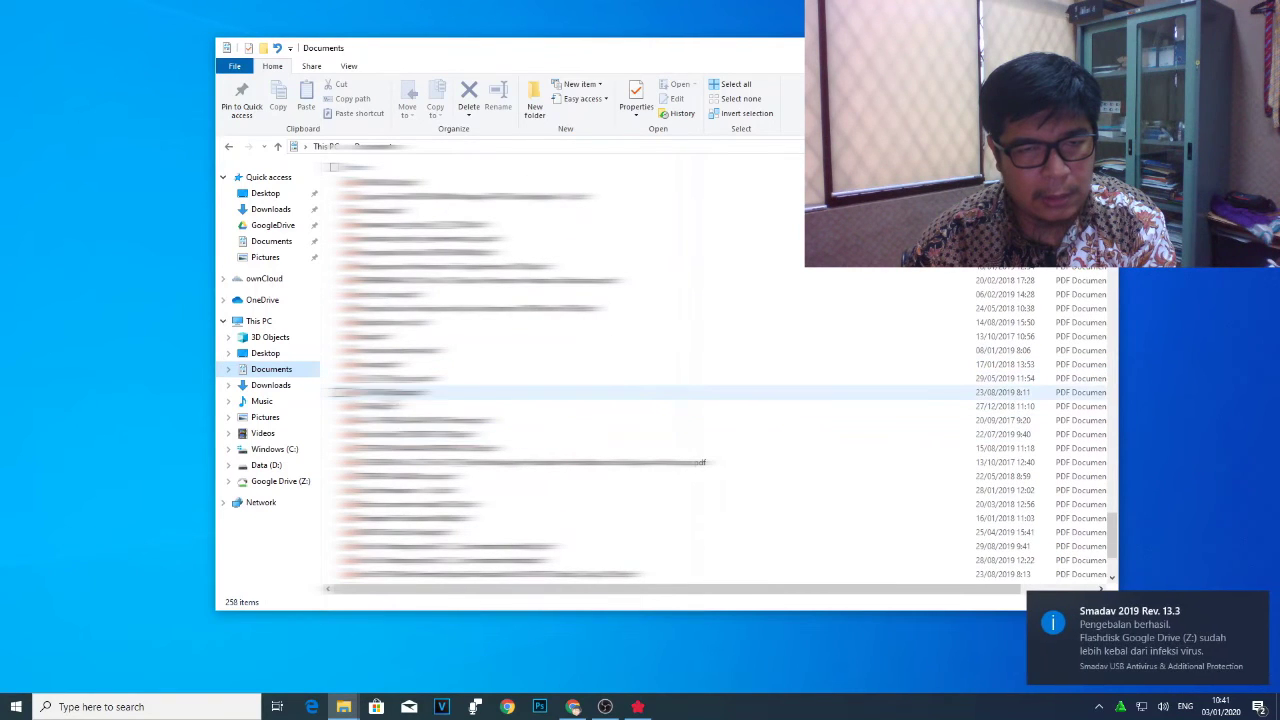
right_click(386, 364)
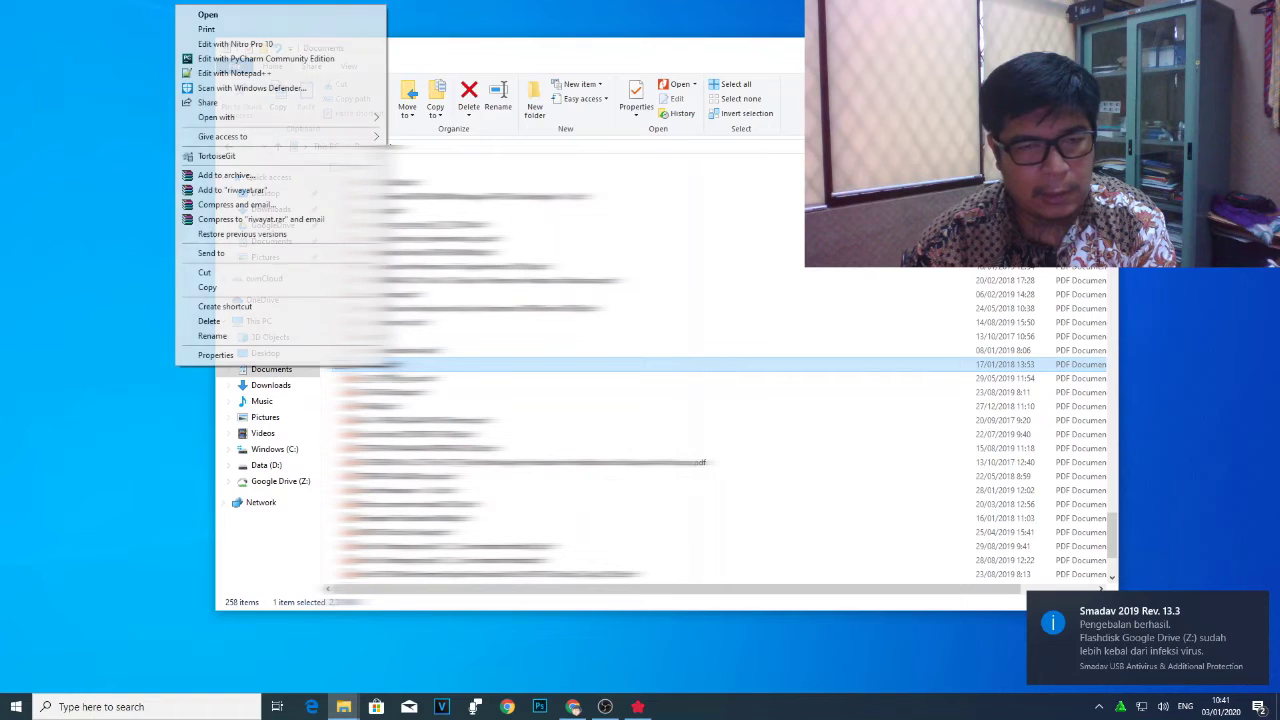
left_click(283, 288)
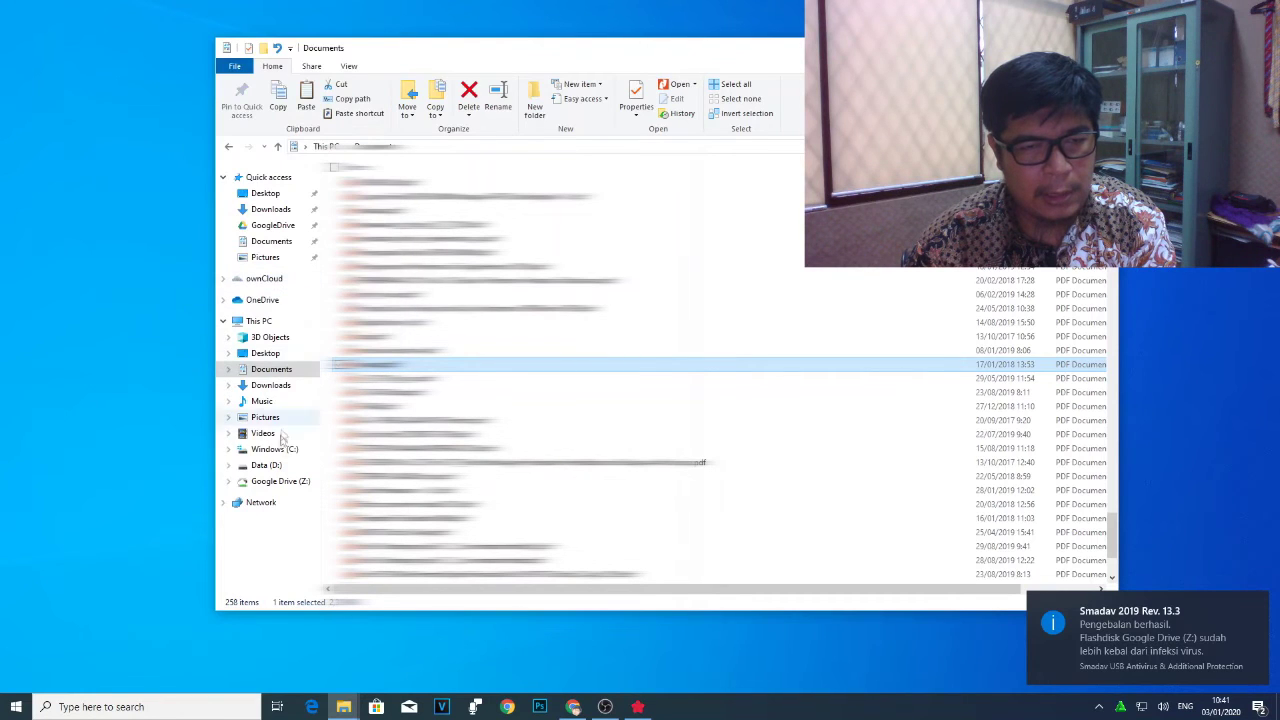
Paste riwayat.pdf into Google Drive (Z:) and select the Team Drives folder.
left_click(280, 481)
right_click(424, 369)
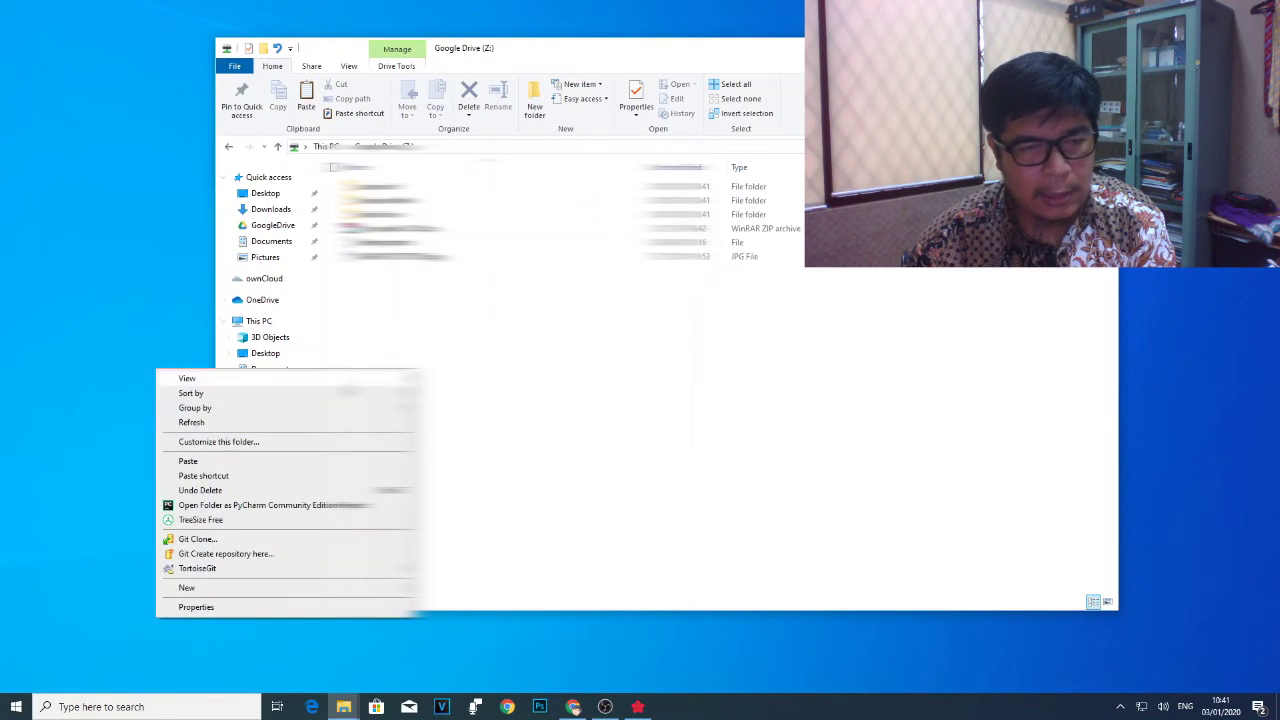
left_click(312, 463)
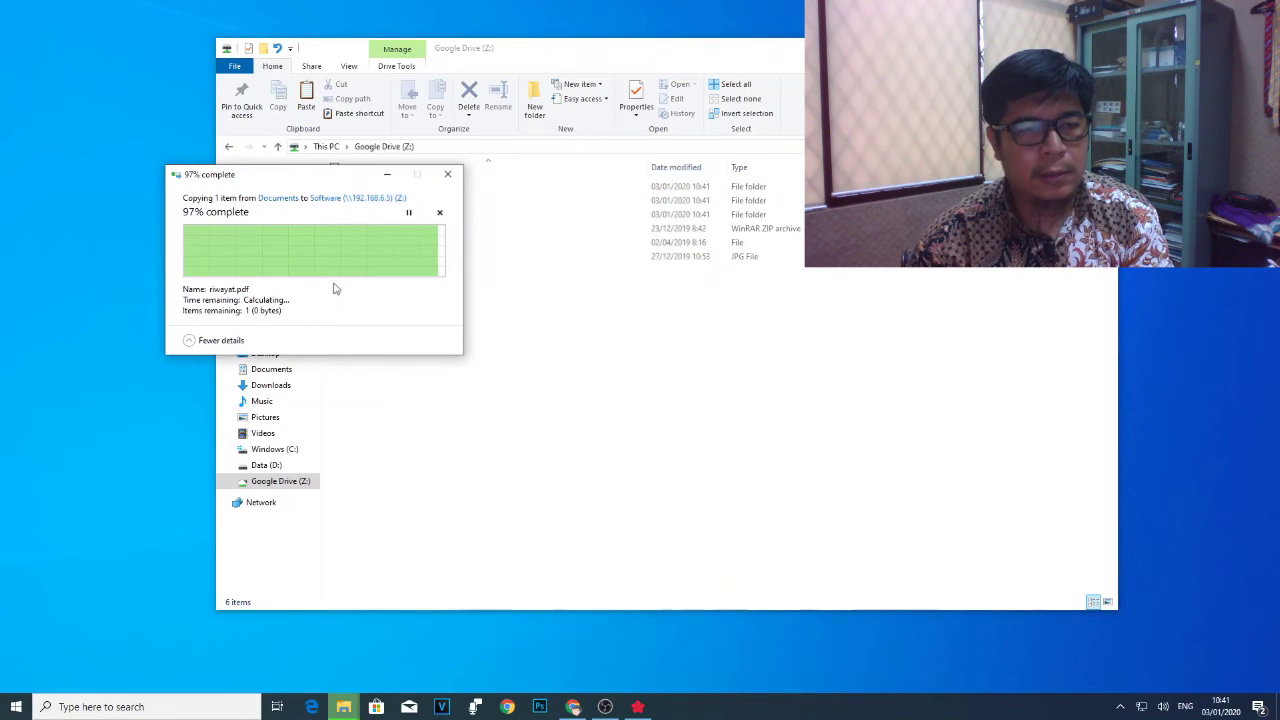
left_click(508, 214)
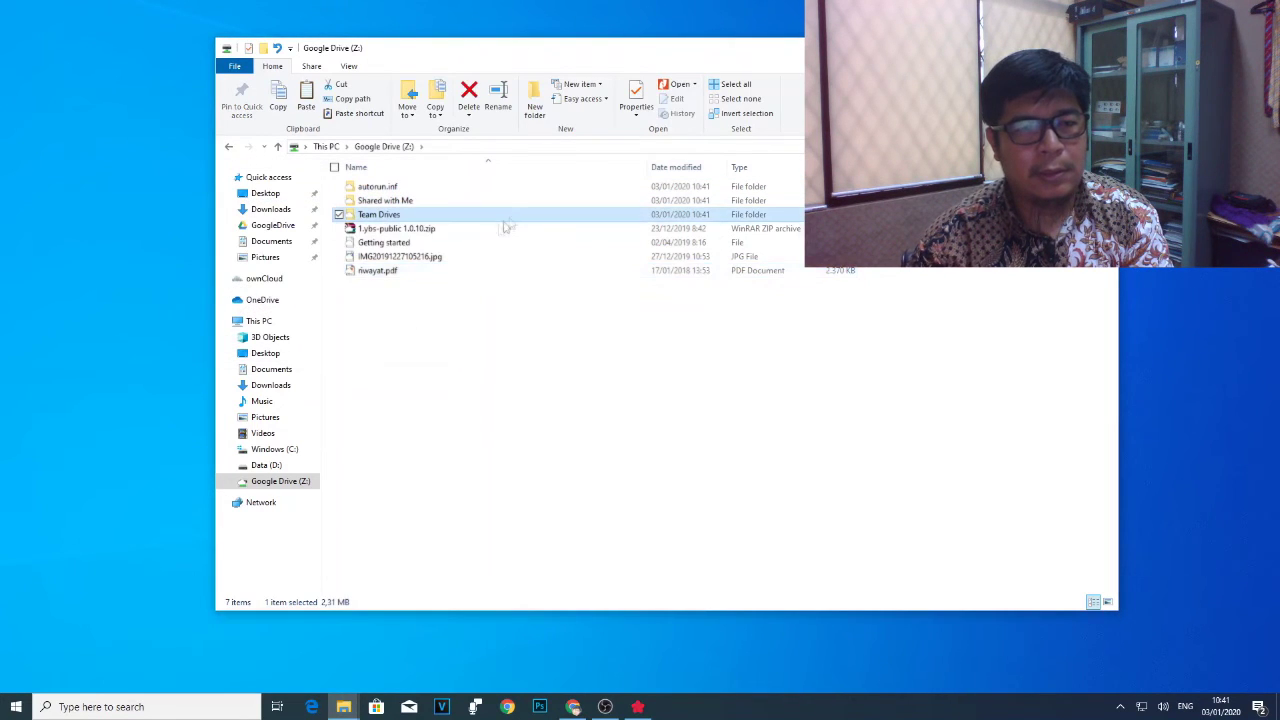
left_click(384, 271)
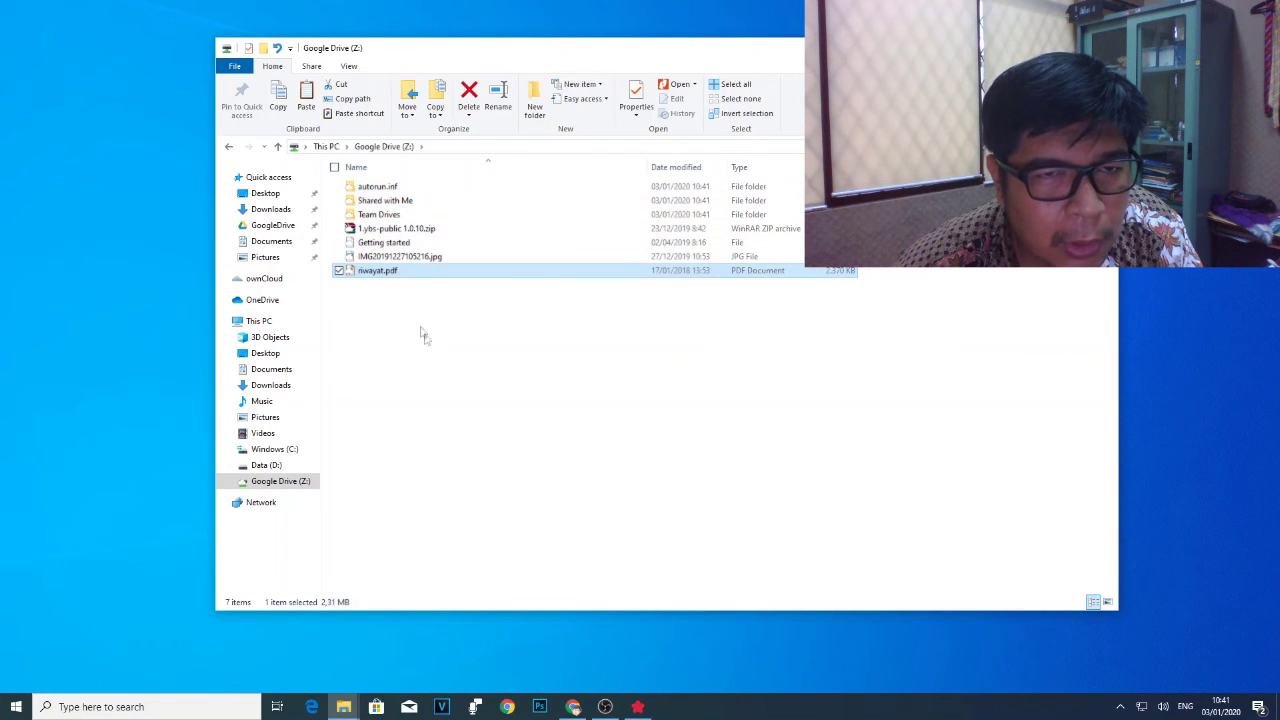
left_click(268, 467)
left_click(271, 484)
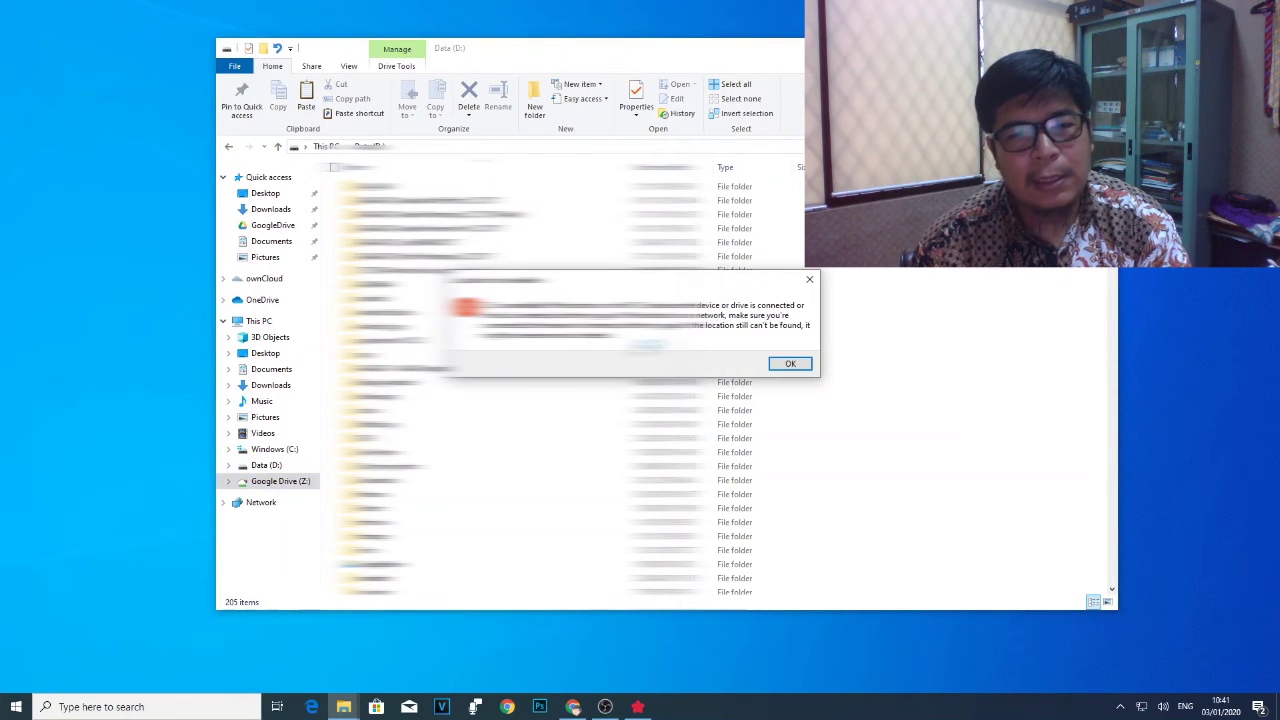
left_click(790, 365)
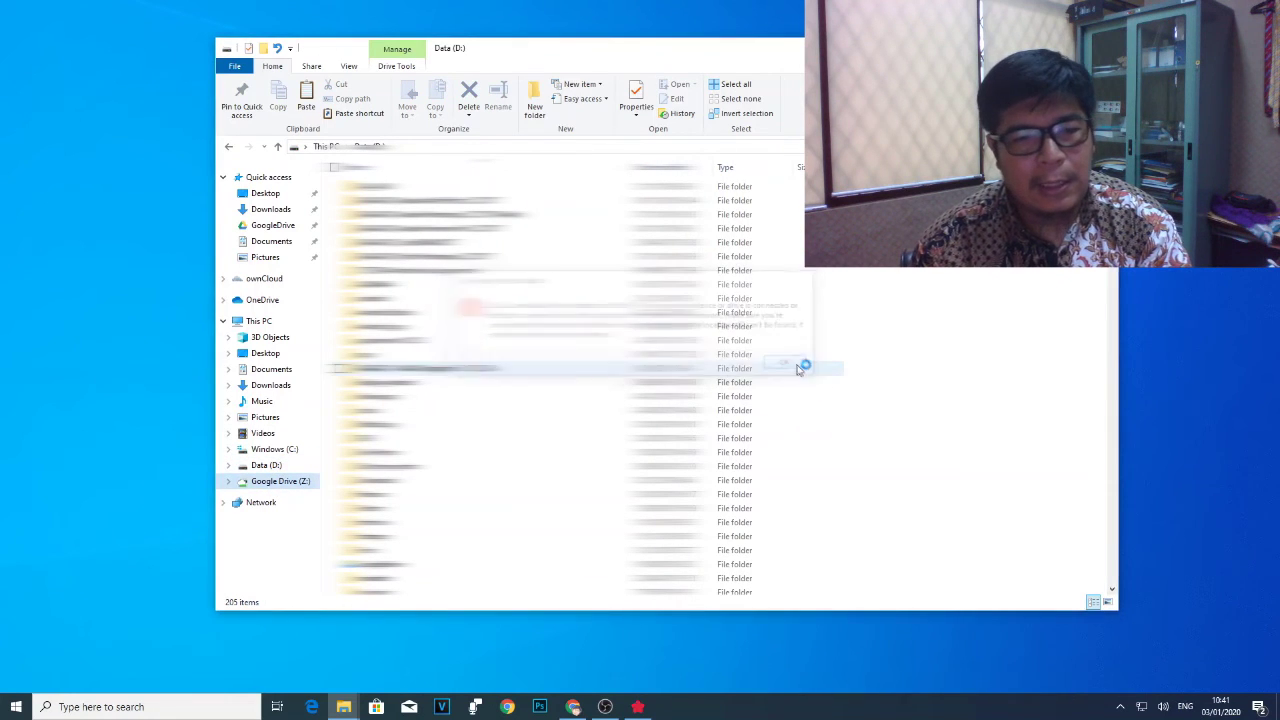
left_click(270, 482)
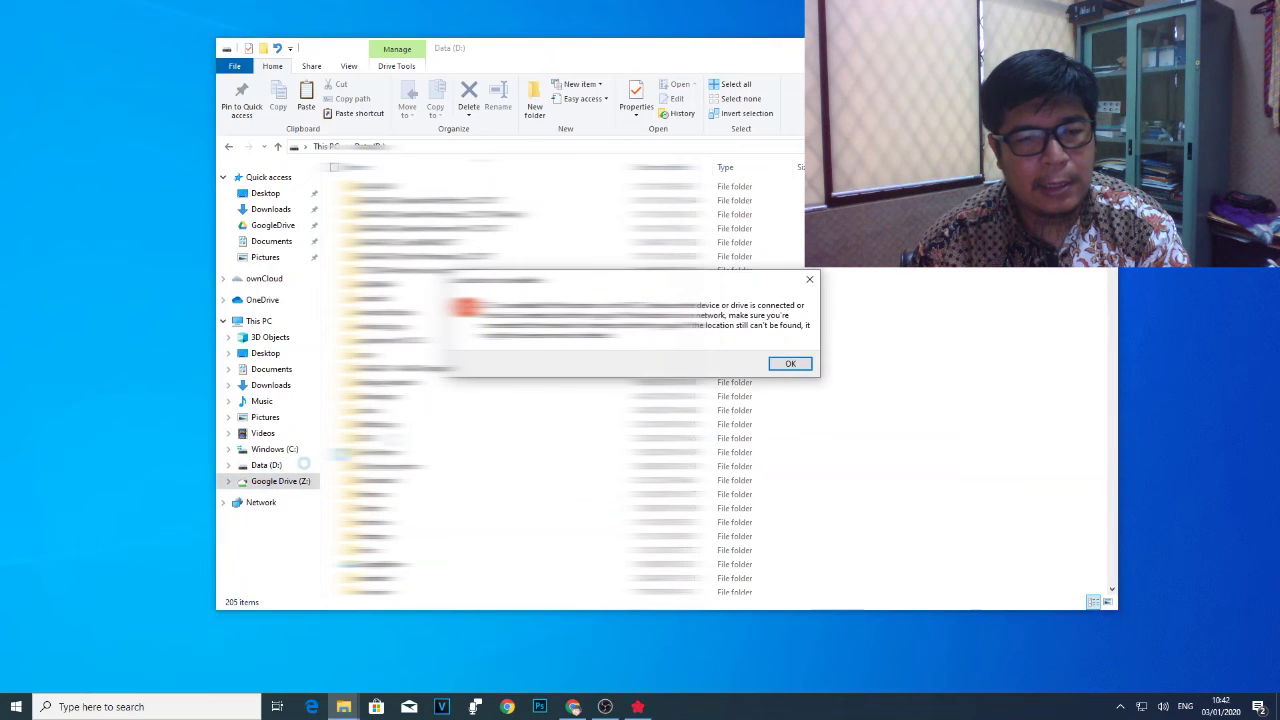
left_click(791, 364)
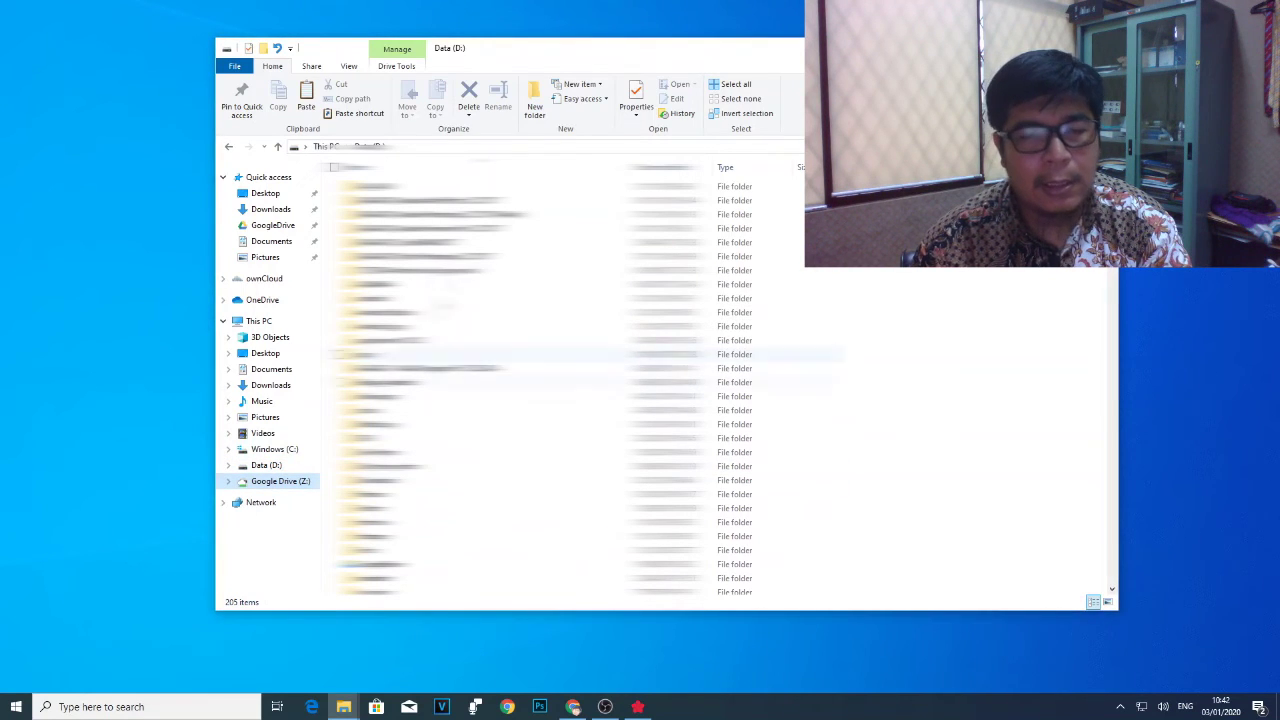
left_click(282, 484)
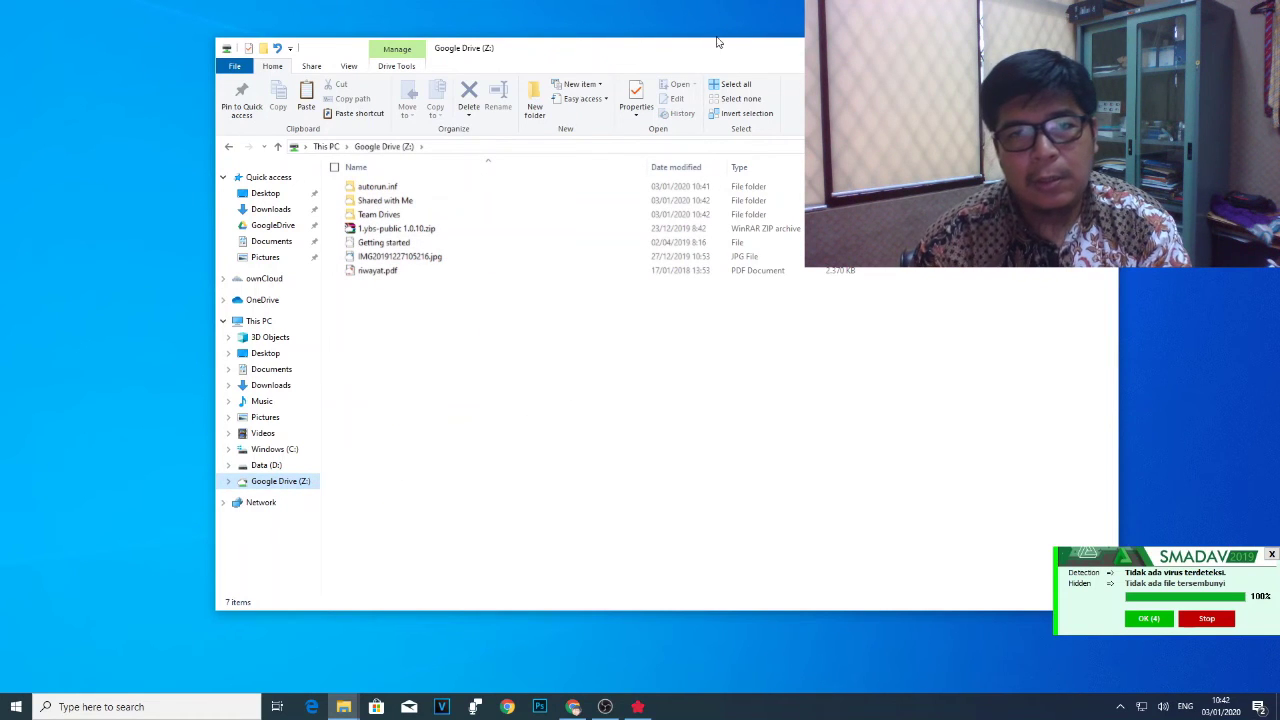
left_click_drag(715, 51, 630, 72)
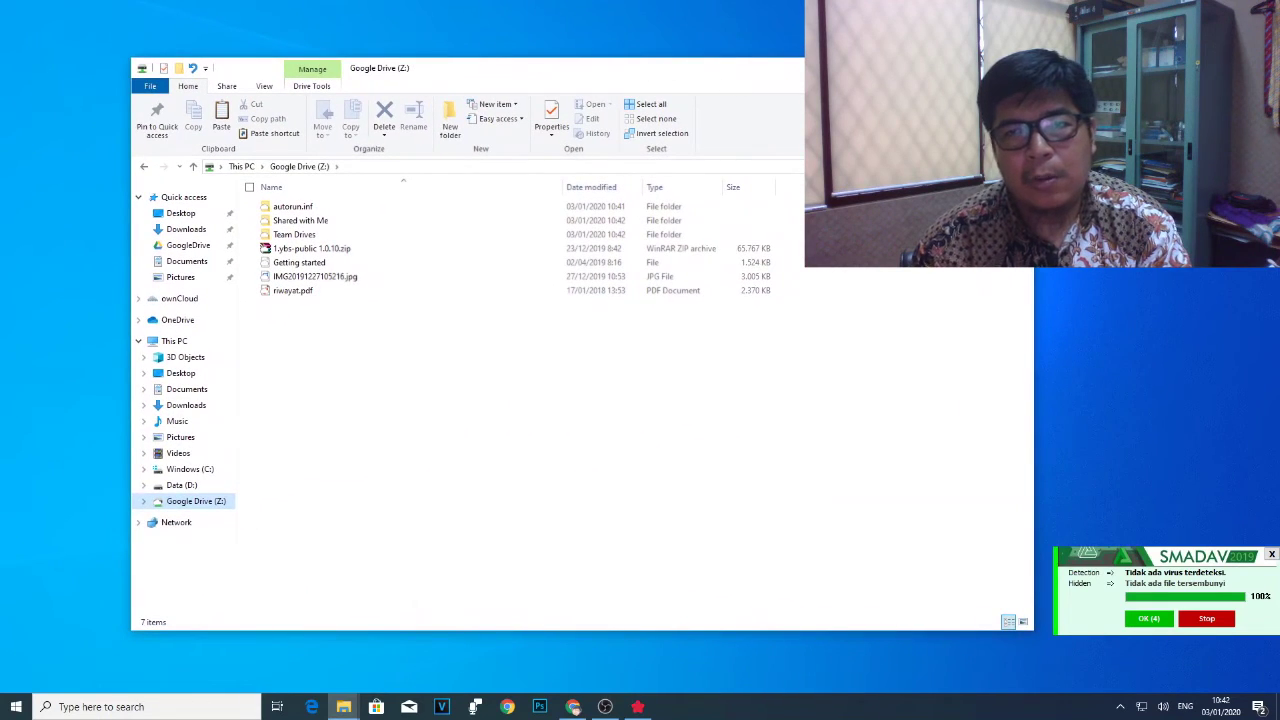
Minimize Explorer, close ExpanDrive with Alt+F4, and minimize Chrome to show the desktop.
left_click(919, 67)
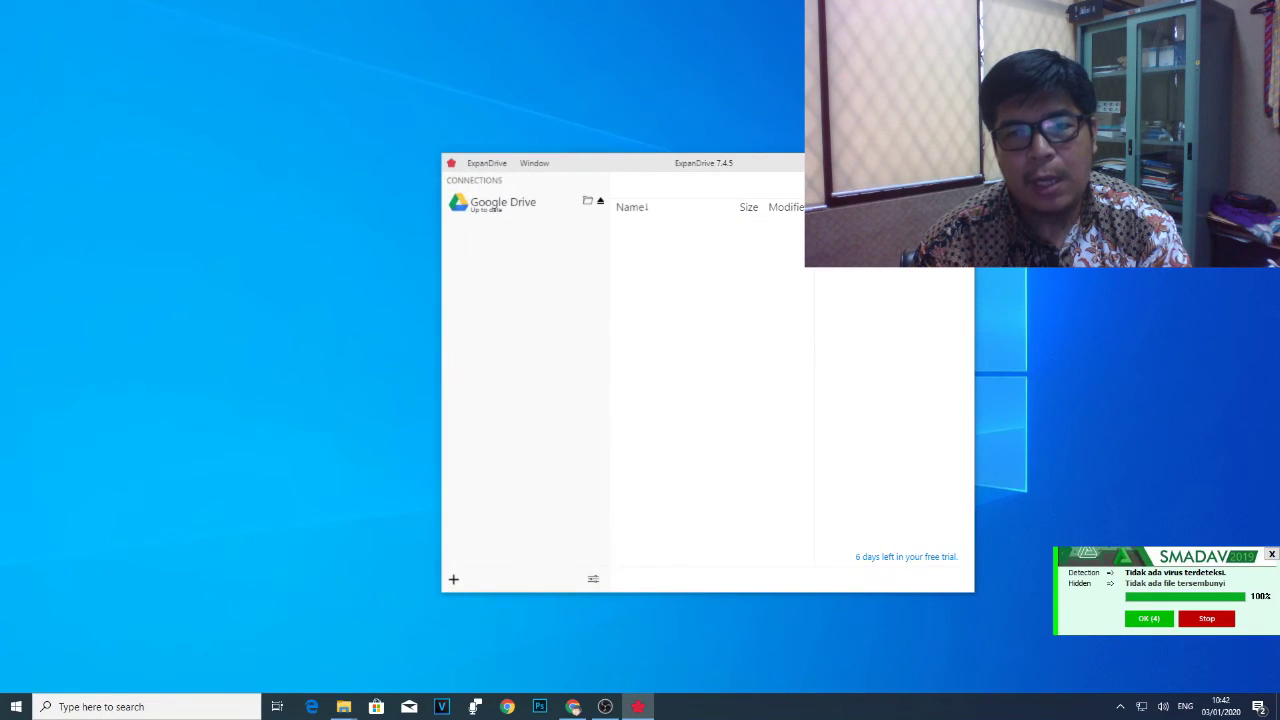
key("alt+F4")
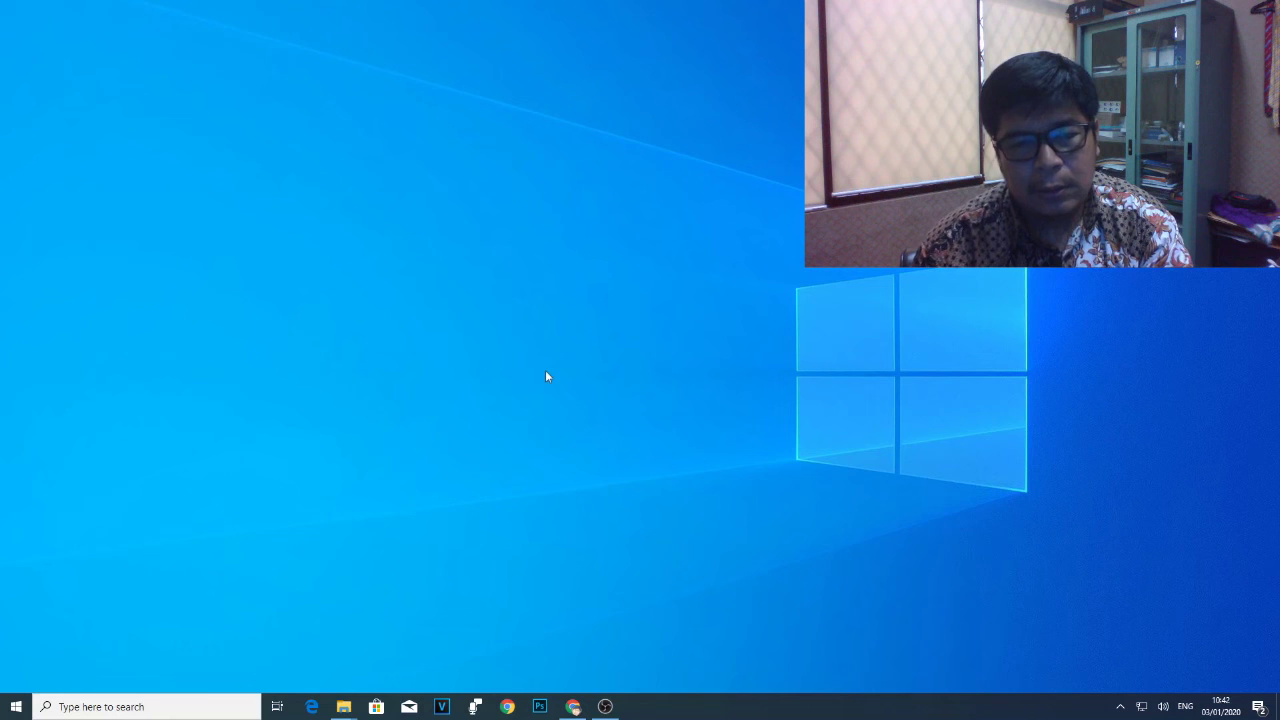
left_click(572, 706)
left_click(572, 706)
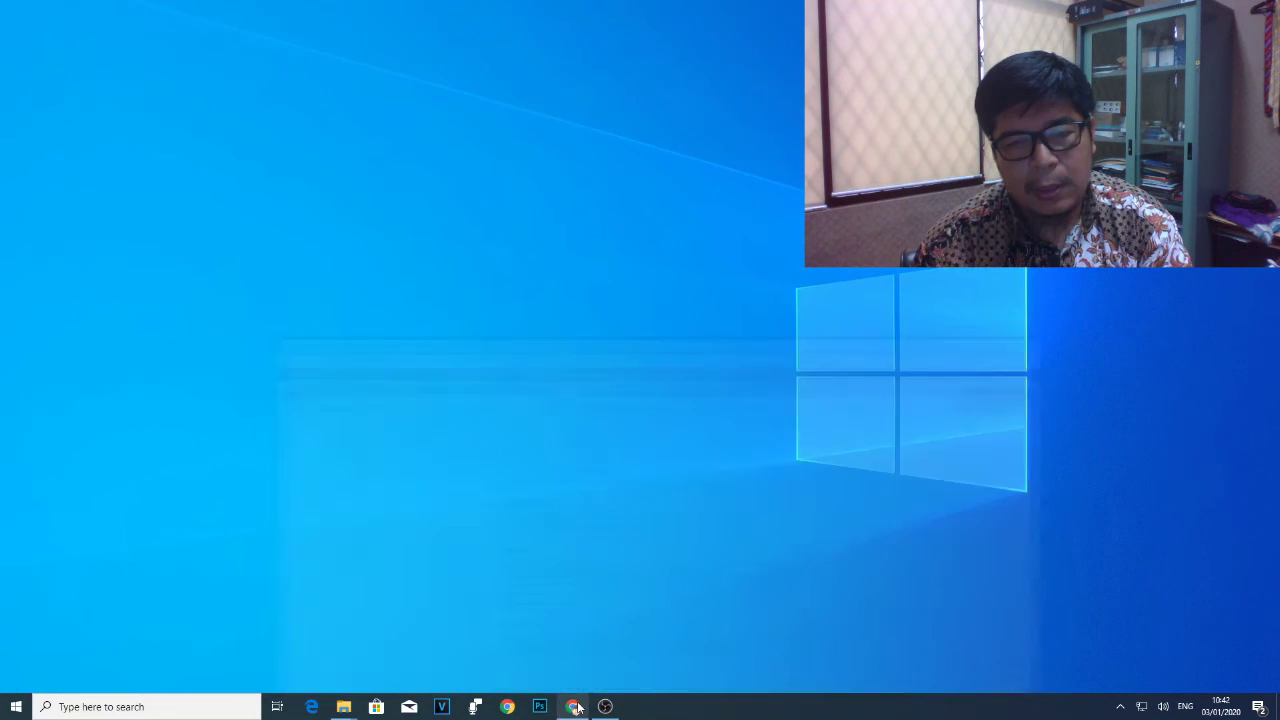